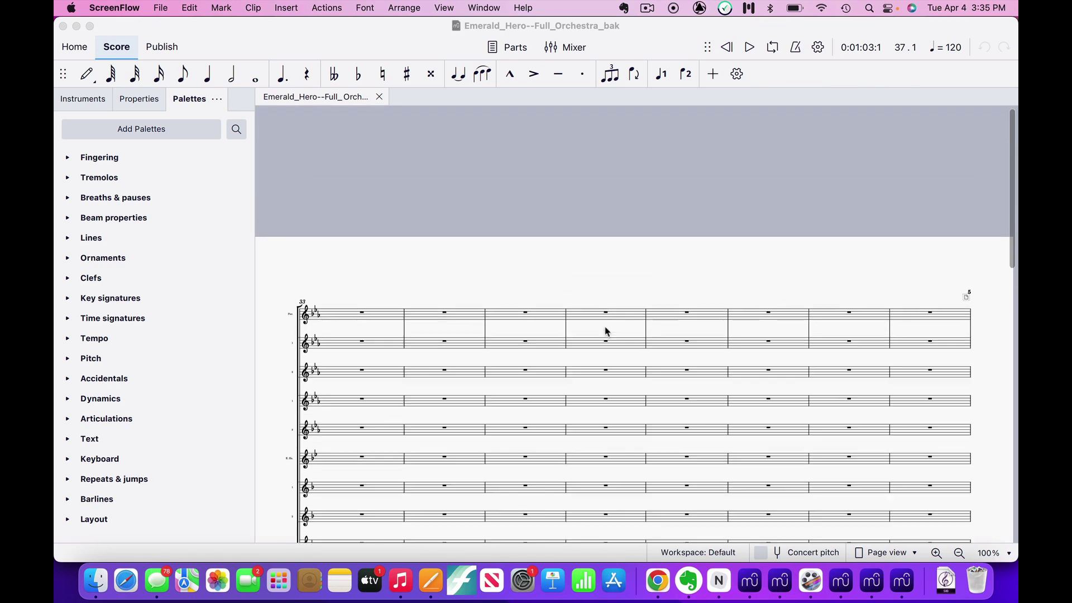
# Open, close and reopen the Muse Hub menu-bar panel on its Home page with Choir, Strings and Brass installed
pyautogui.scroll(-1, 606, 331)
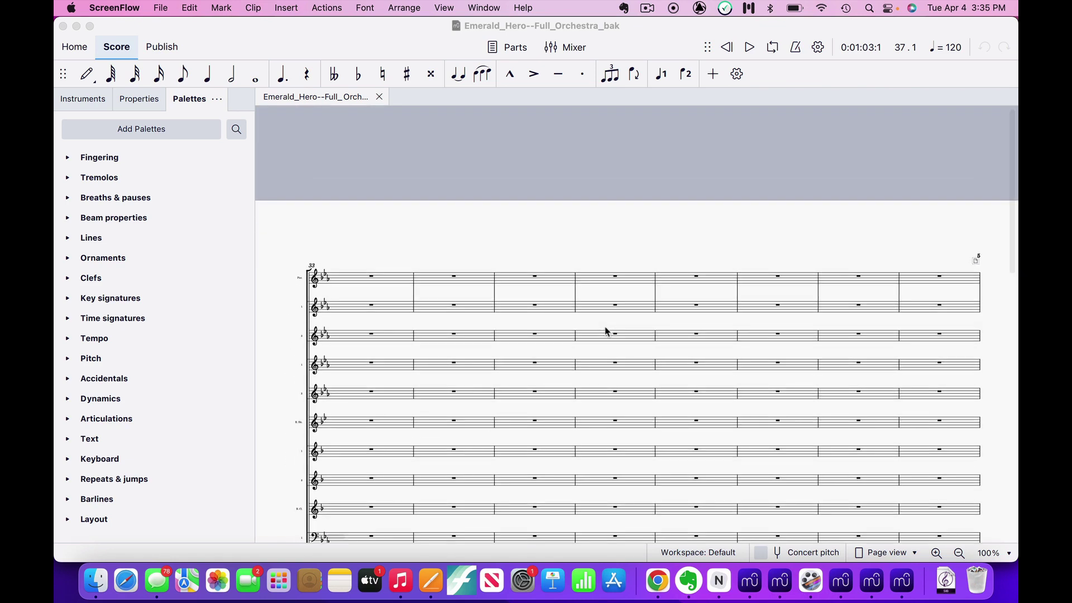
pyautogui.click(749, 8)
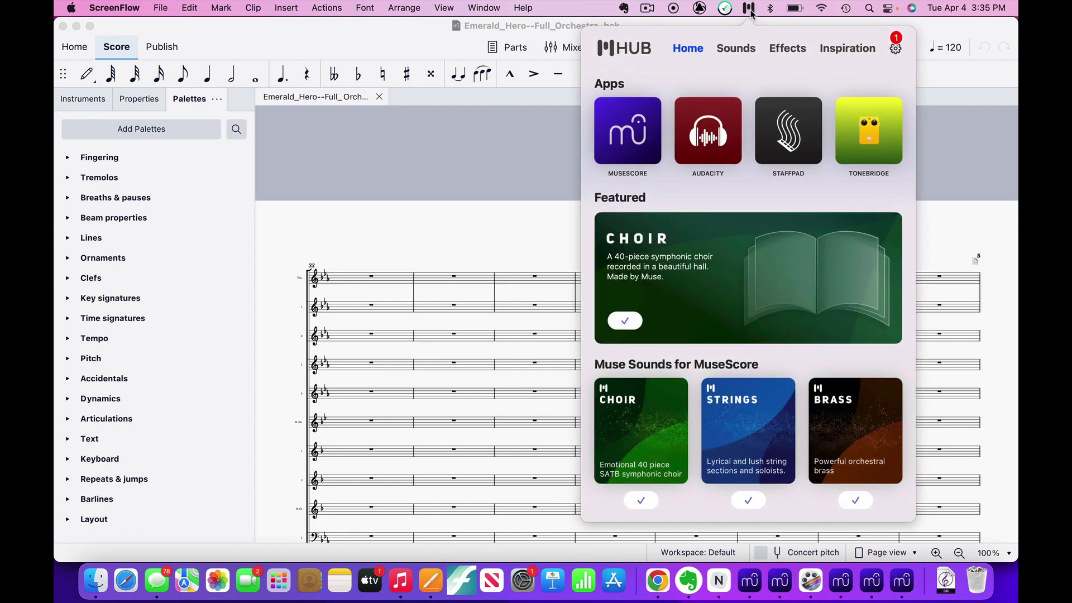
pyautogui.click(751, 14)
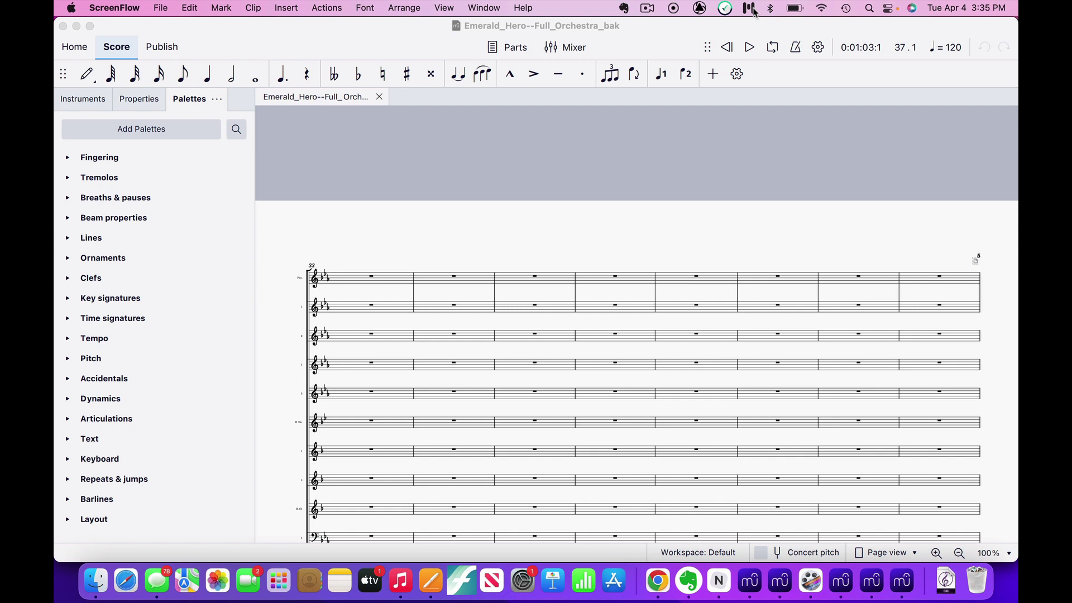
pyautogui.click(750, 9)
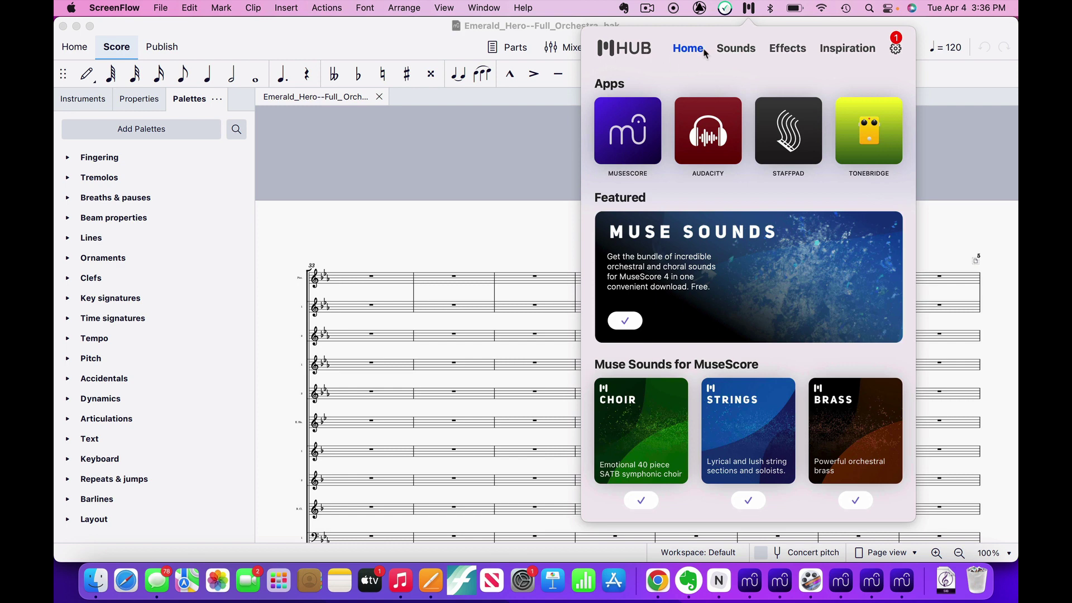
# Browse Muse Hub's Sounds and Effects tabs, ending on the Inspiration page
pyautogui.click(736, 48)
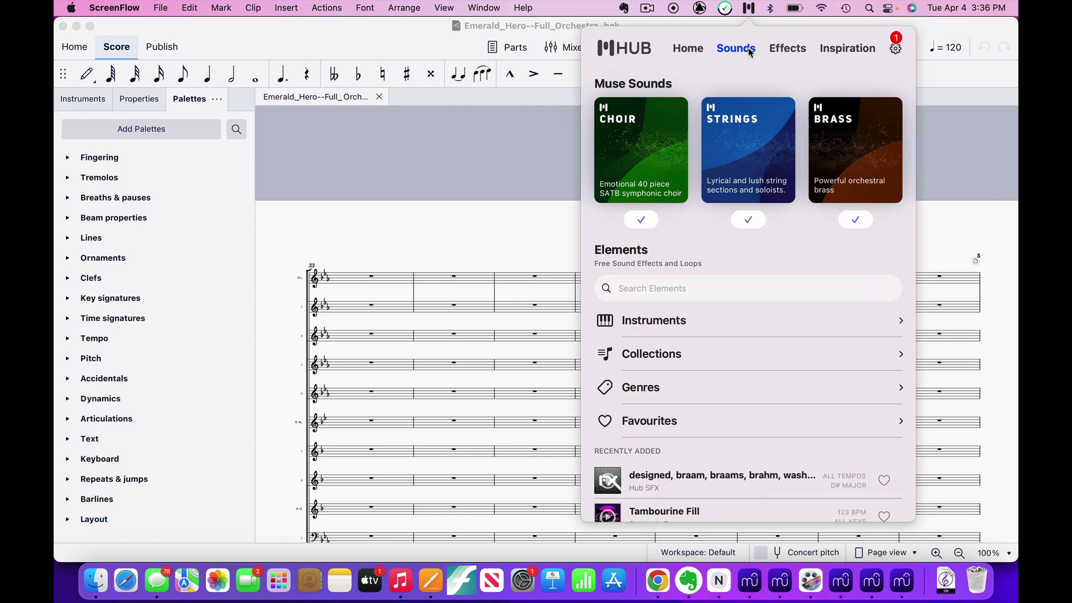
pyautogui.click(792, 50)
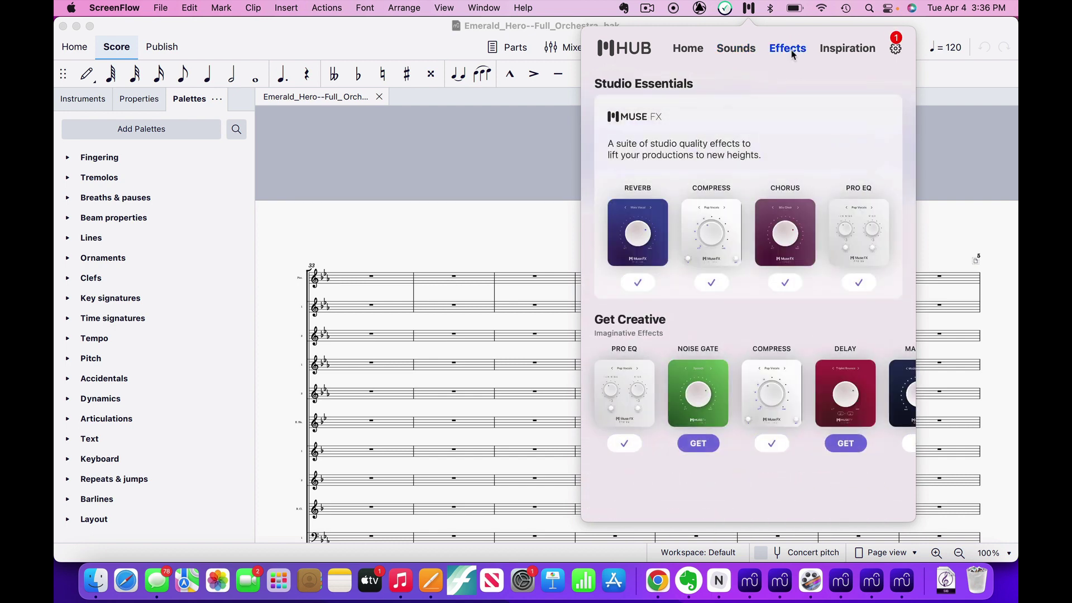
pyautogui.click(839, 50)
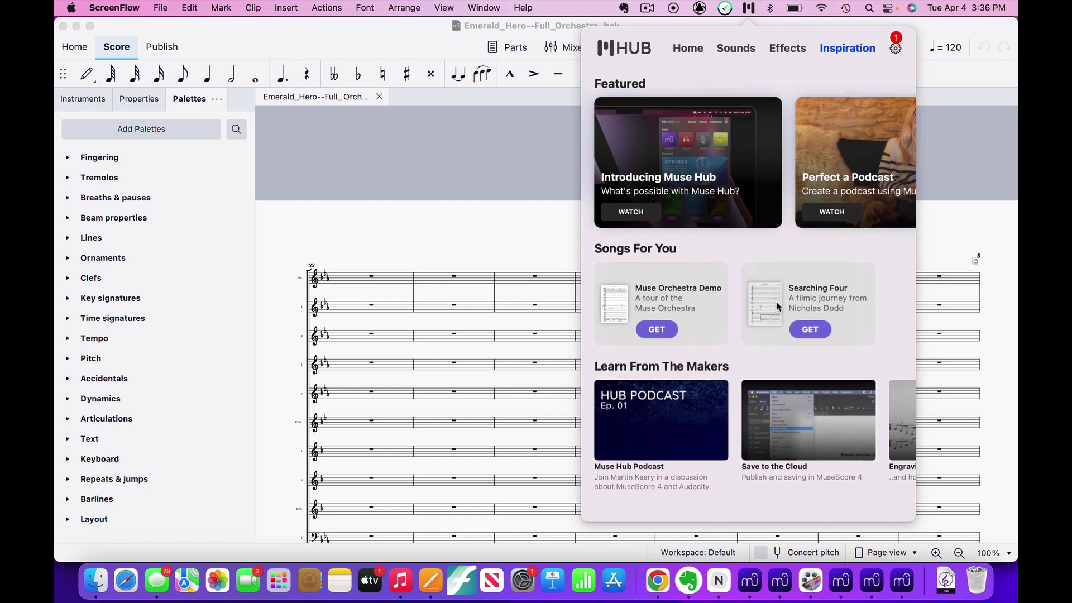
# Download Searching Four and open Searching Four.mscz in MuseScore
pyautogui.click(817, 333)
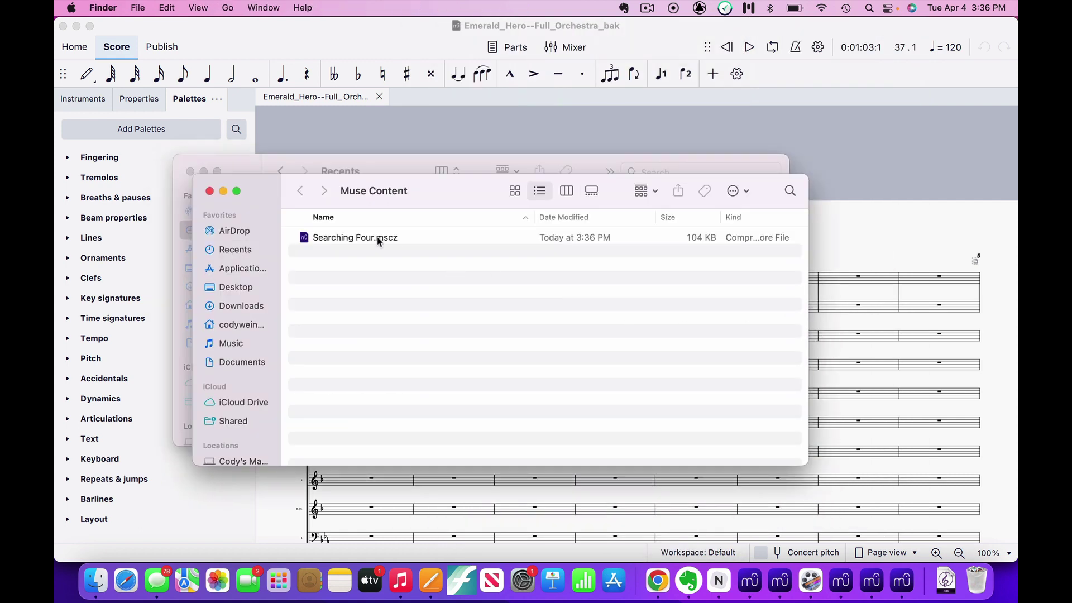
pyautogui.doubleClick(378, 239)
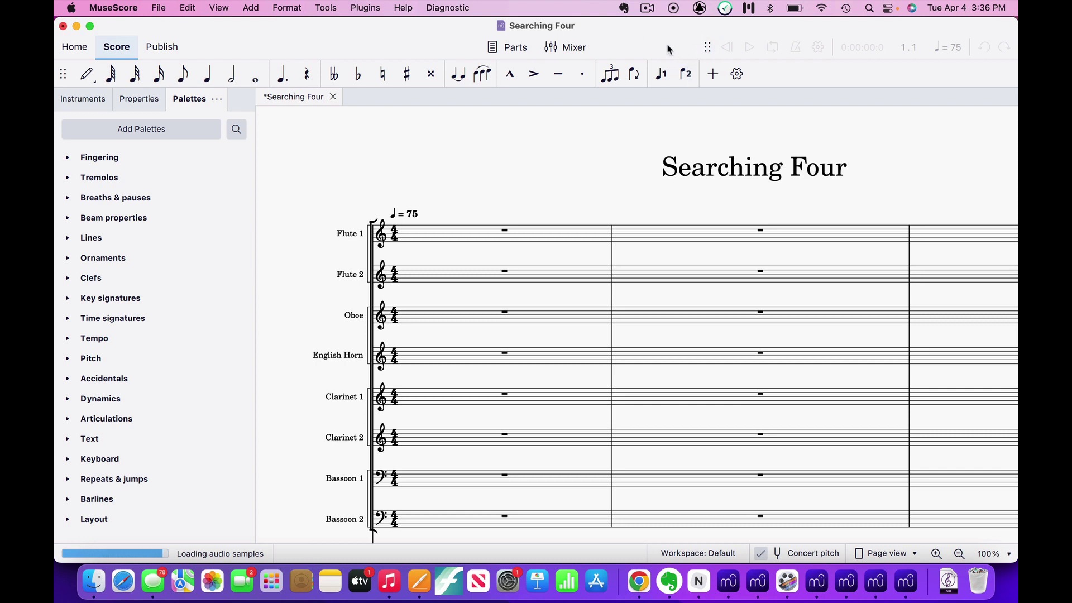
# Return to the Searching Four score, start playback and raise the volume twice
pyautogui.click(84, 50)
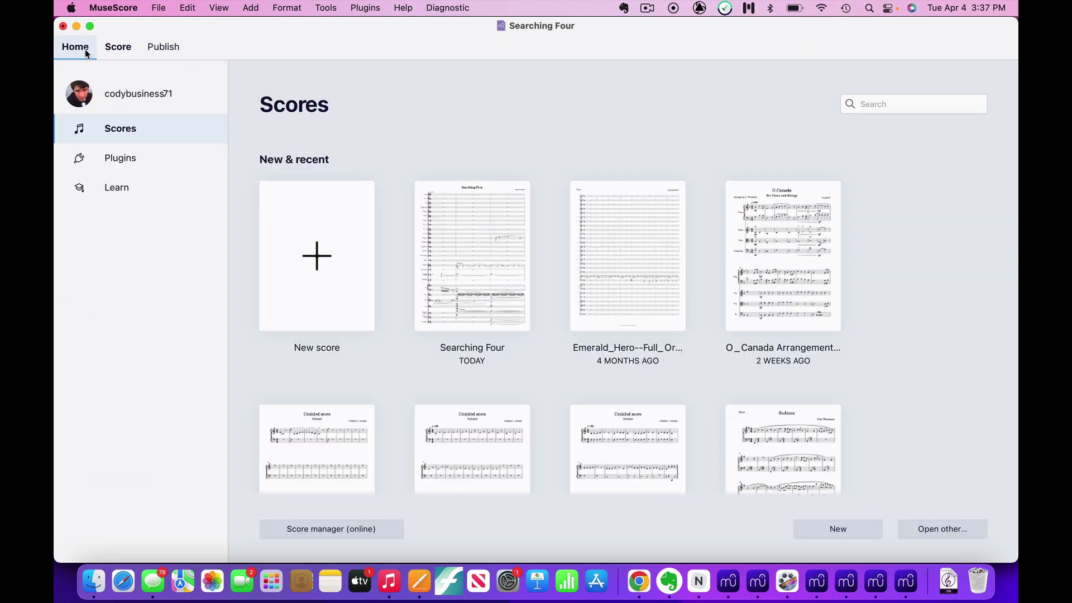
pyautogui.click(119, 49)
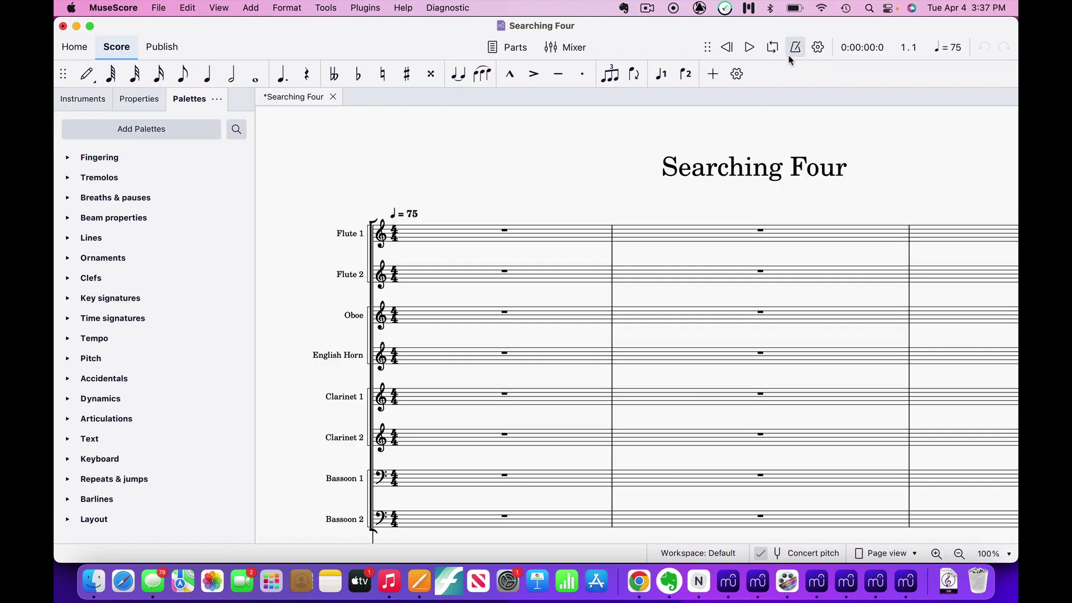
pyautogui.click(750, 48)
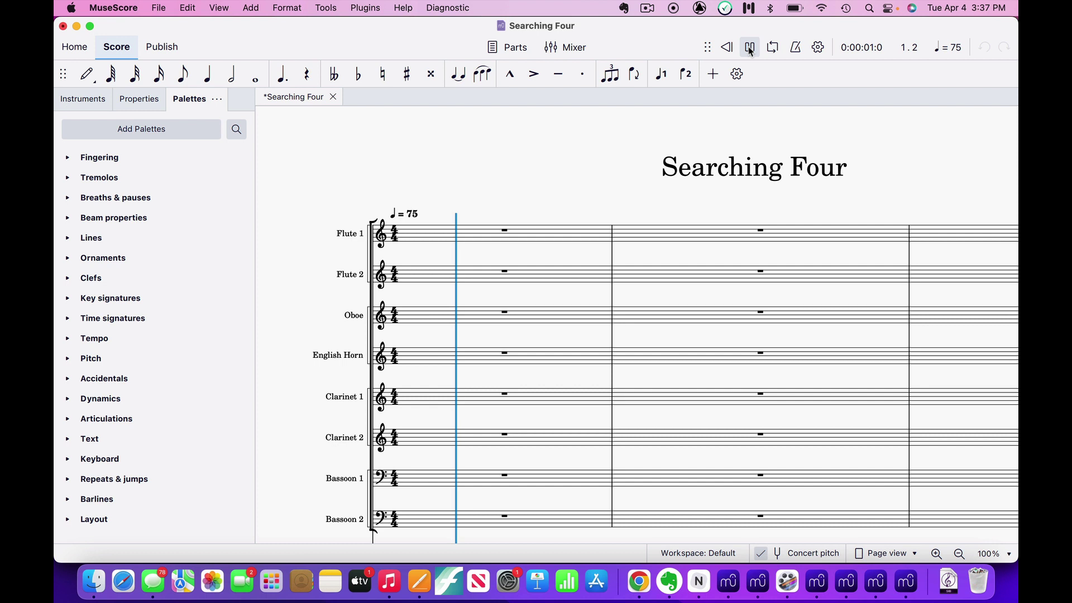
pyautogui.press('XF86AudioRaiseVolume')
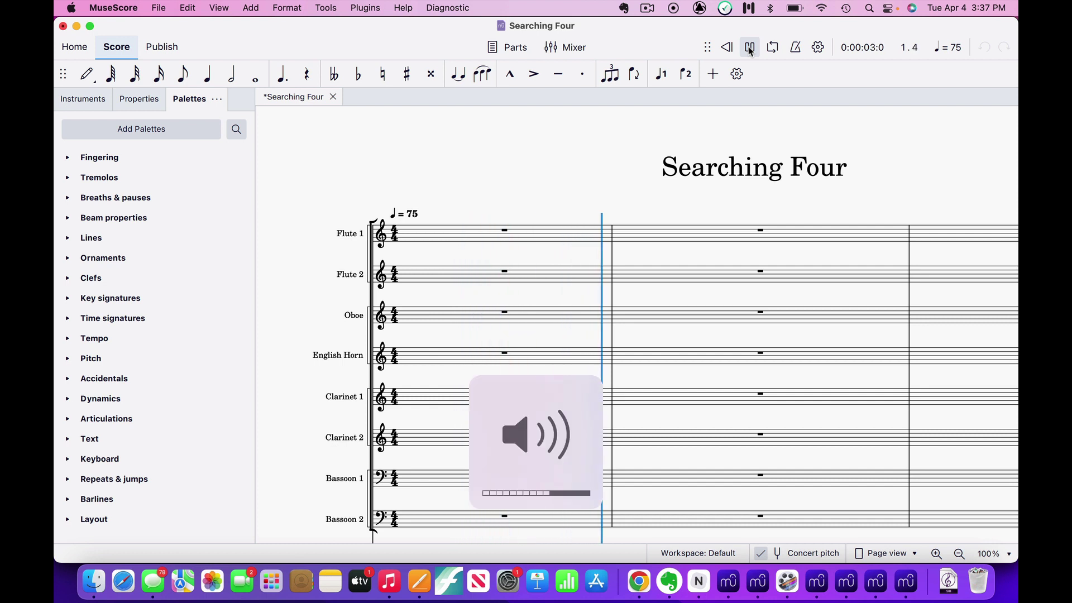
pyautogui.press('XF86AudioRaiseVolume')
pyautogui.press('XF86AudioRaiseVolume')
pyautogui.press('XF86AudioRaiseVolume')
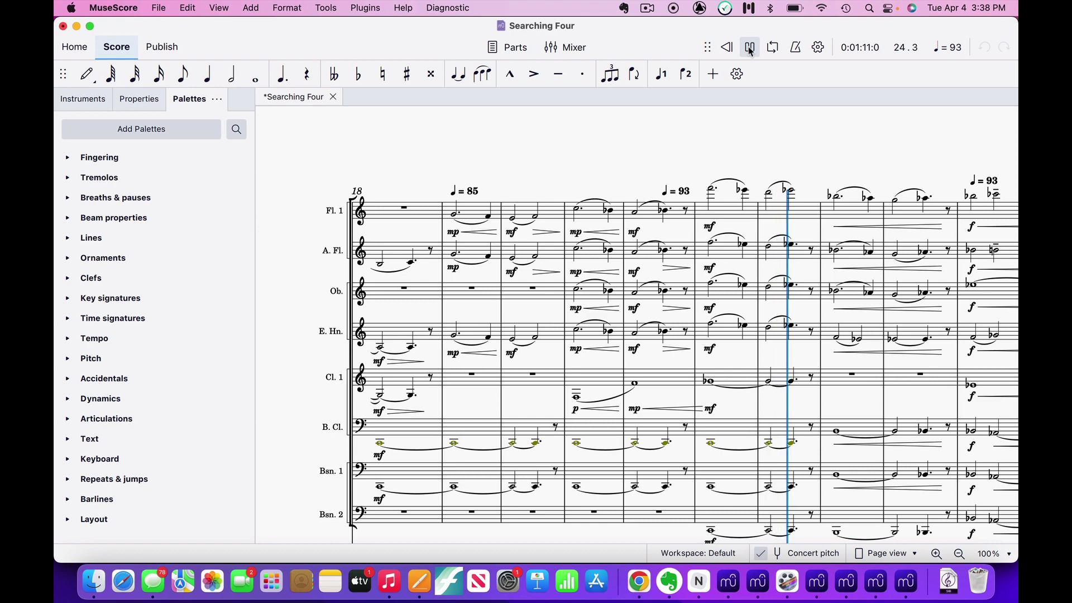
pyautogui.click(750, 48)
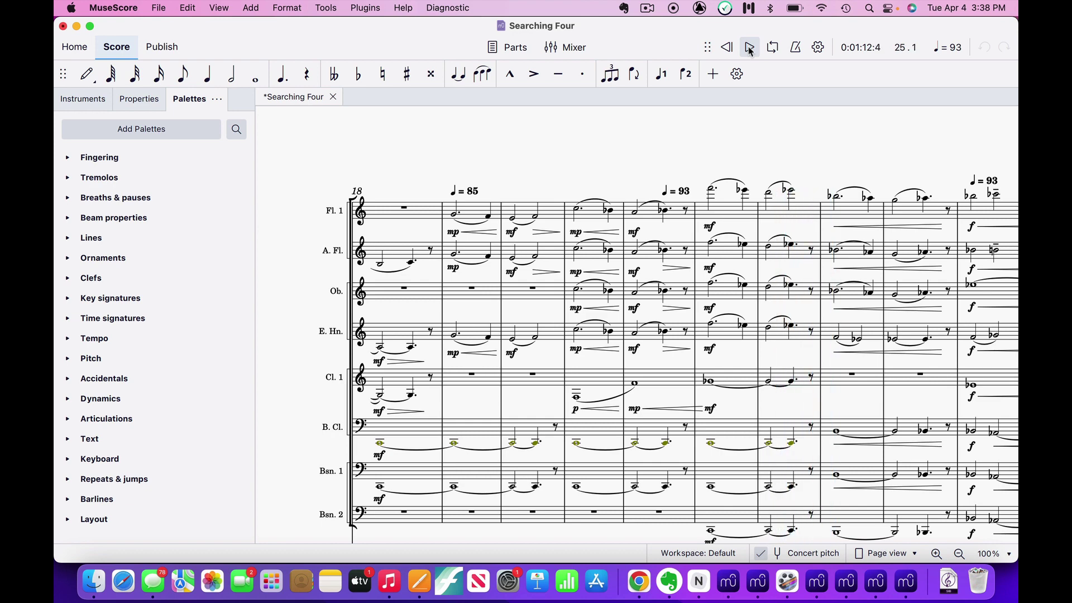
pyautogui.scroll(-10, 686, 214)
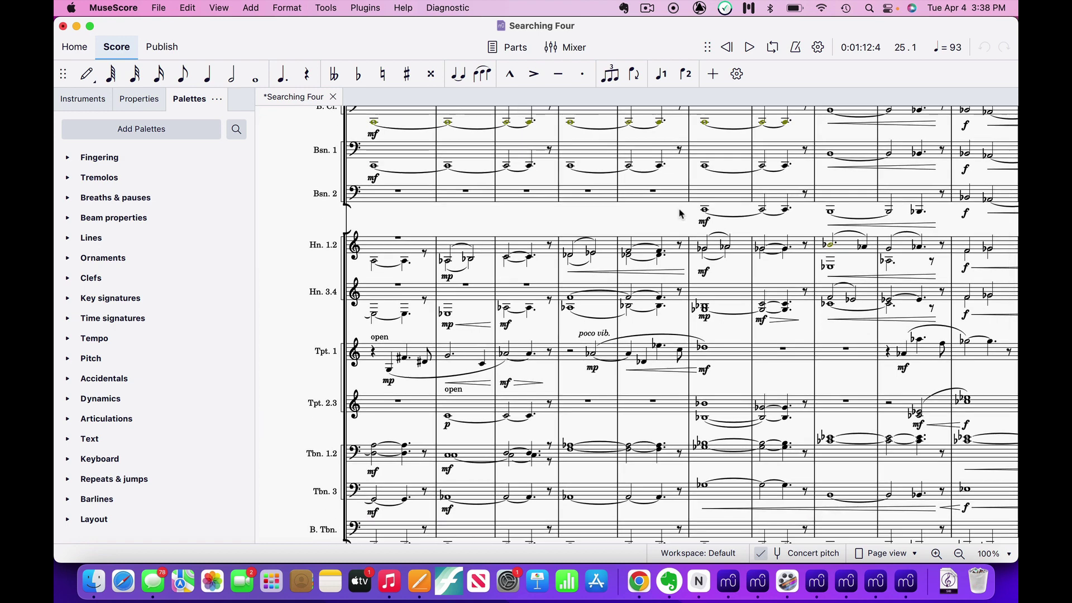
pyautogui.hscroll(10, 281, 176)
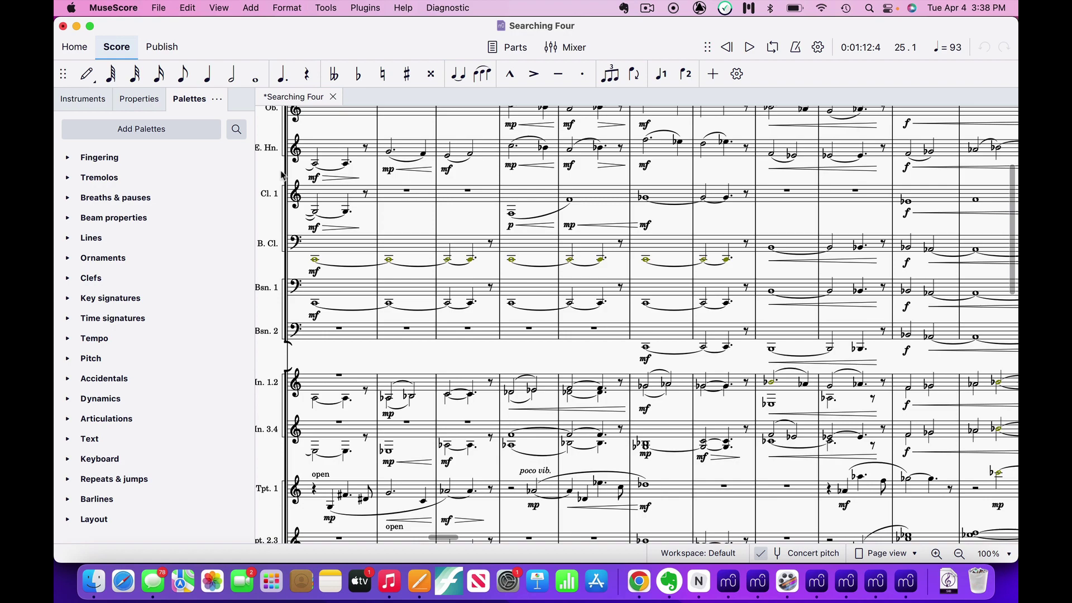
pyautogui.hscroll(-10, 281, 176)
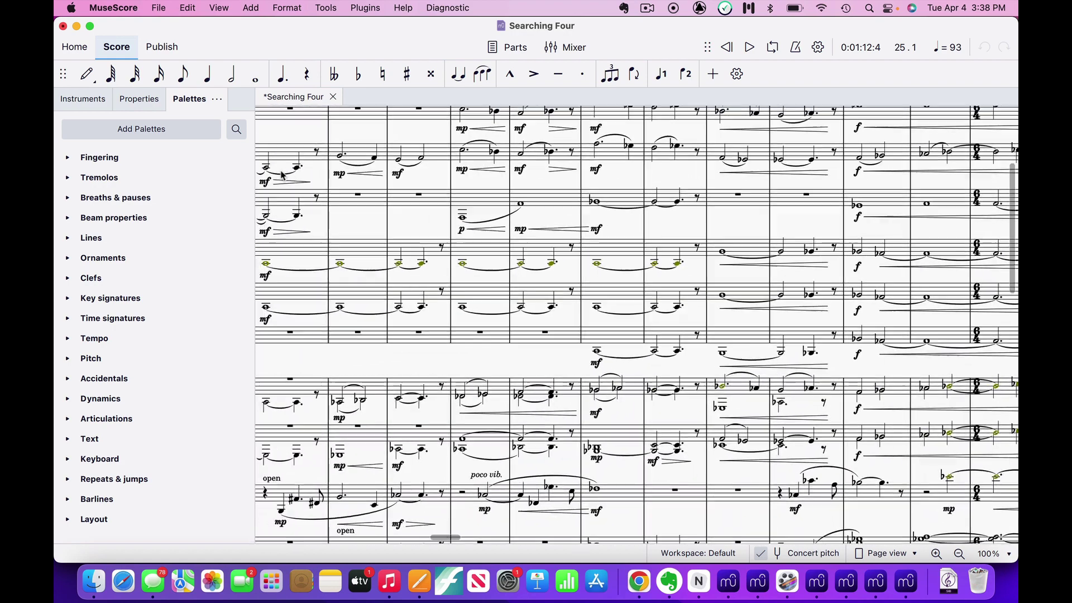
pyautogui.scroll(2, 281, 176)
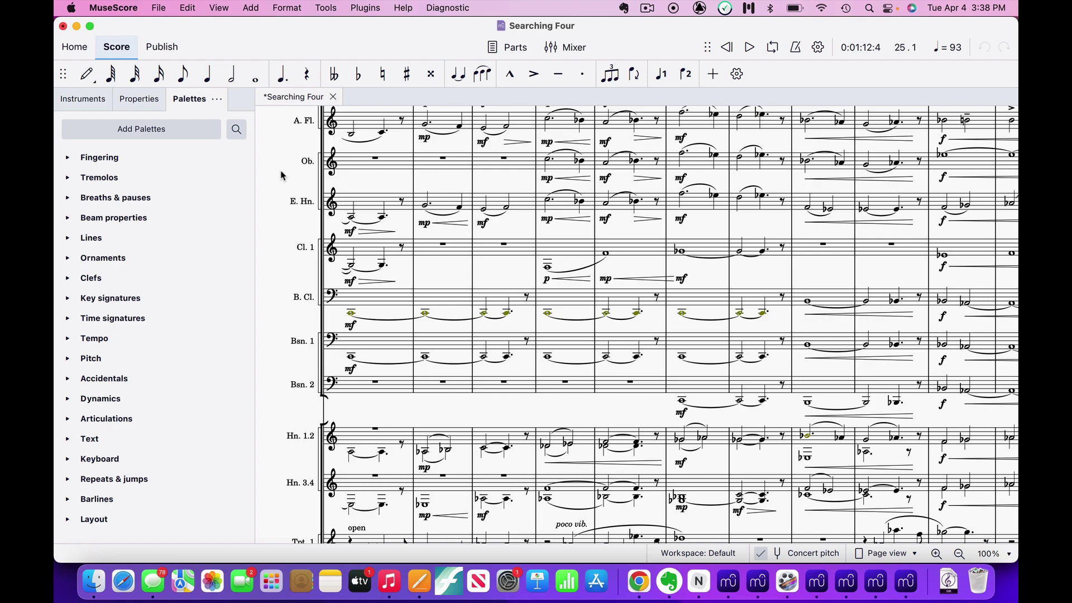
pyautogui.scroll(5, 281, 176)
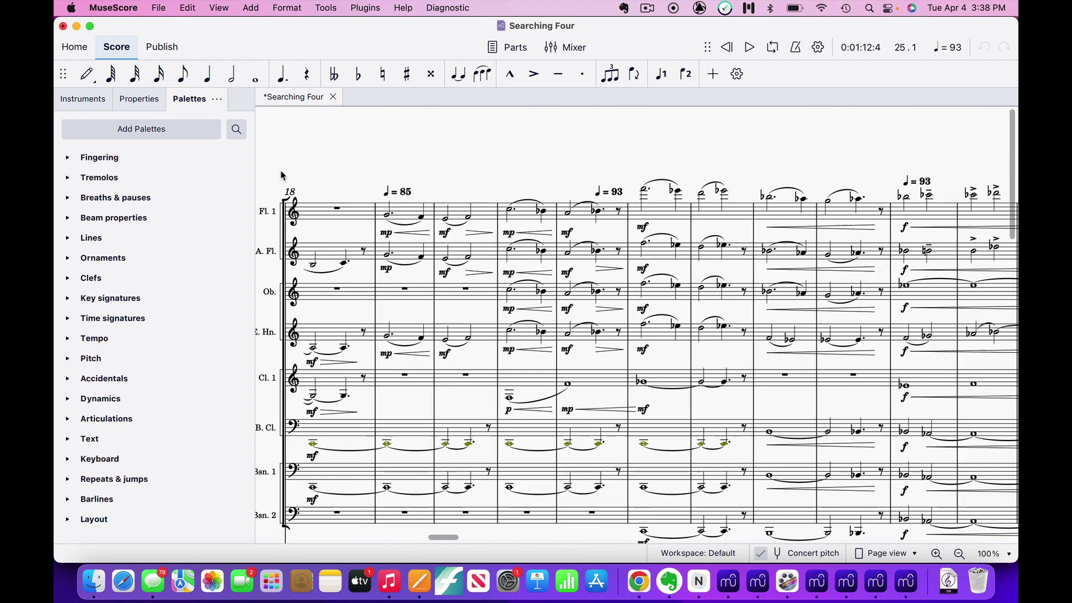
pyautogui.hscroll(5, 281, 176)
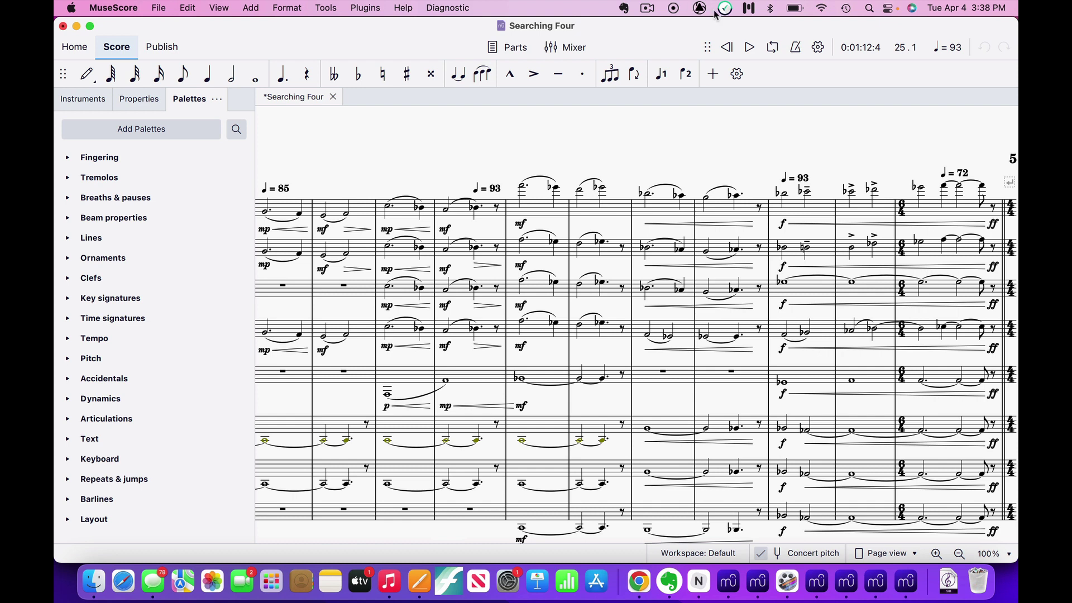
# Reopen Muse Hub on its Home page listing MuseScore, Audacity, StaffPad and Tonebridge
pyautogui.click(749, 8)
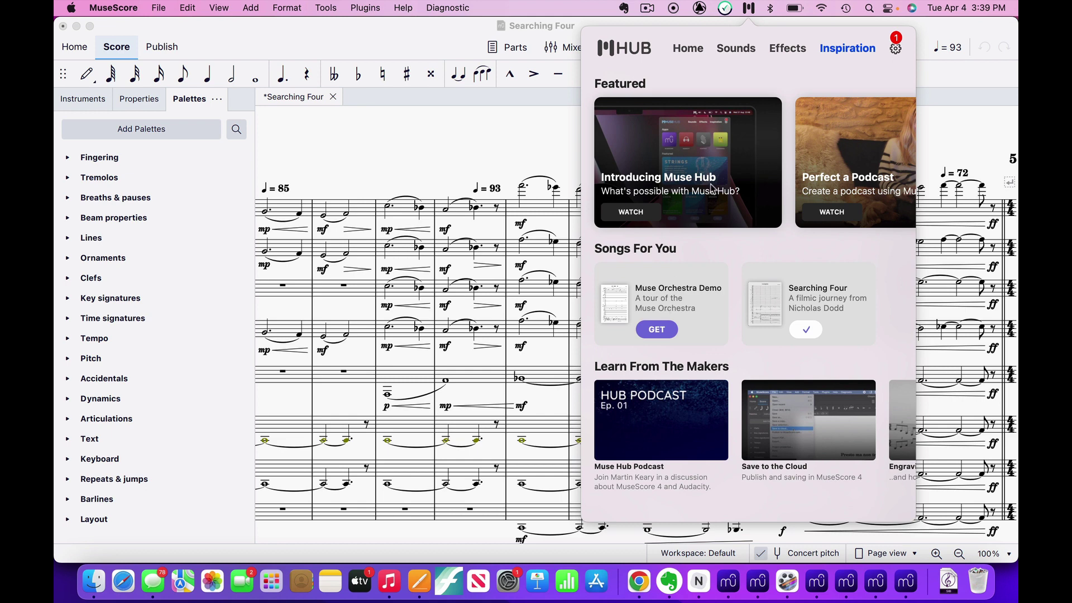
pyautogui.click(691, 51)
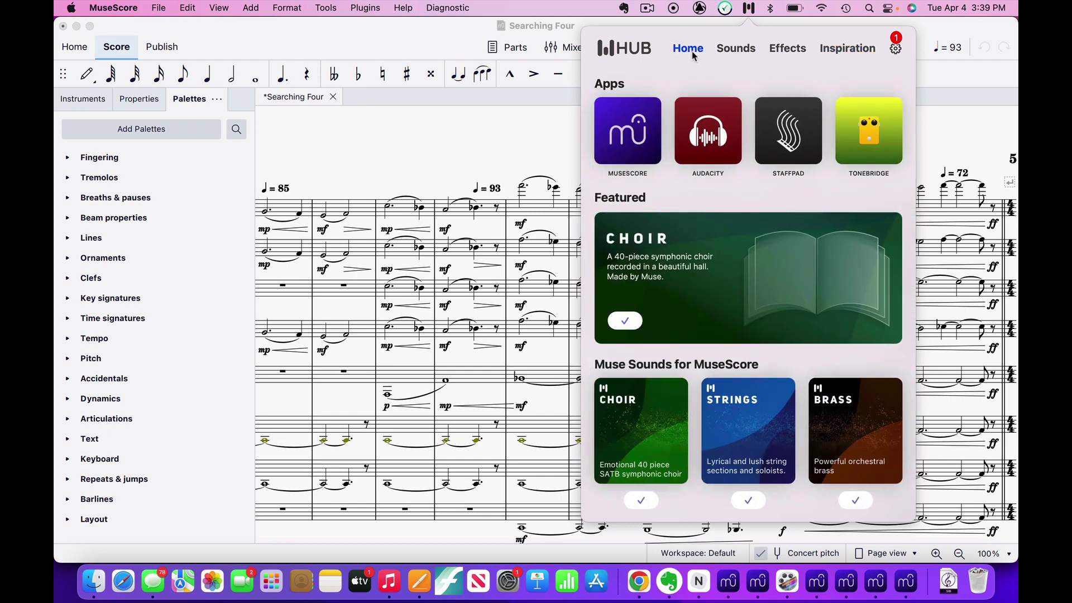
# Launch MuseScore from the hub and minimize the new untitled piano score window
pyautogui.click(629, 138)
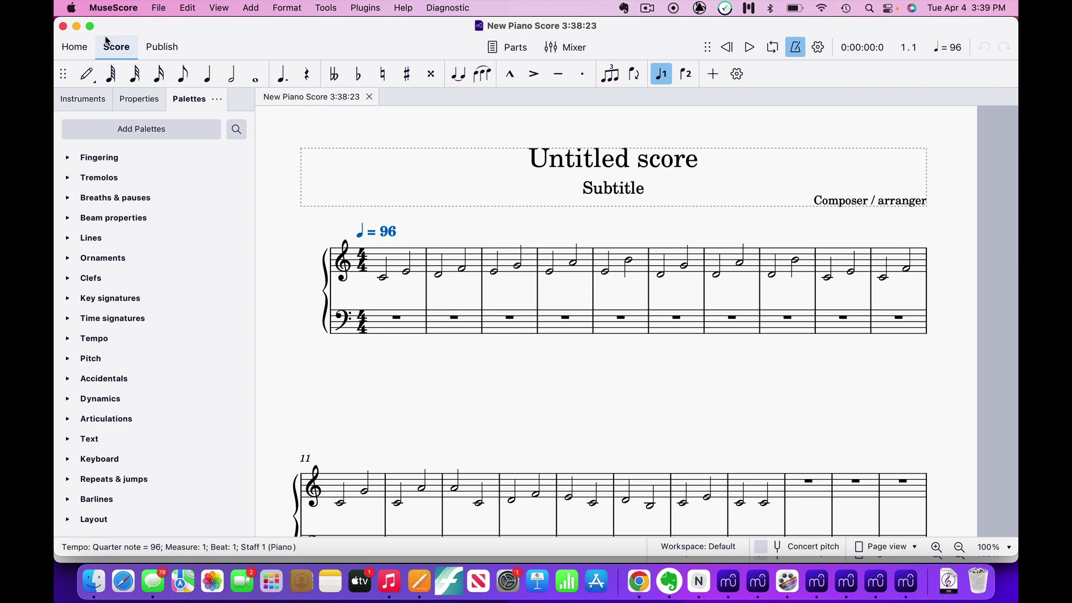
pyautogui.click(76, 26)
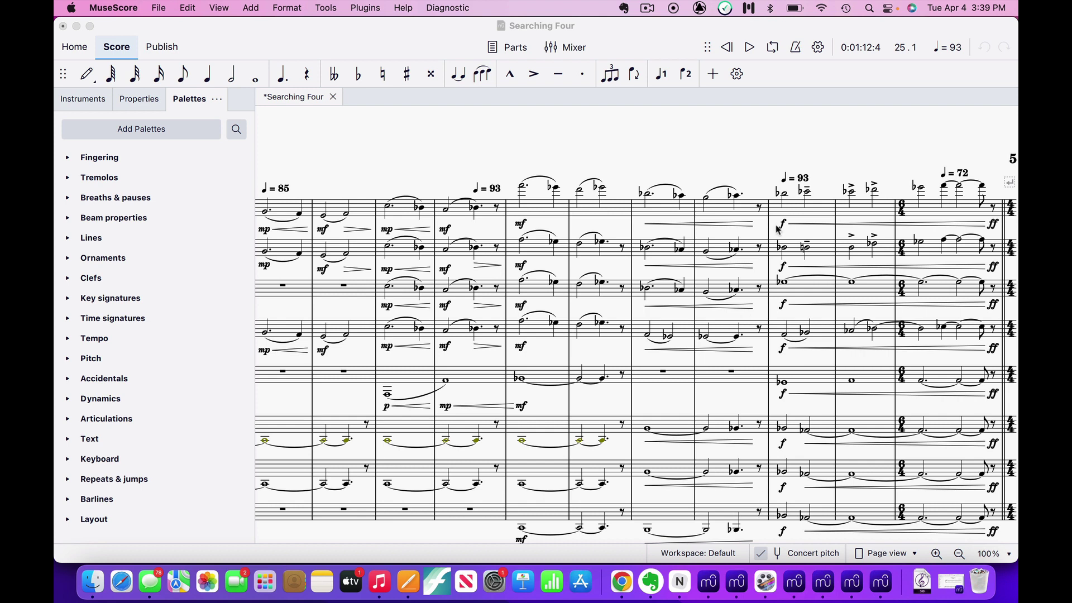
# Launch Audacity from Muse Hub and install the offered 3.2.5 update
pyautogui.click(750, 9)
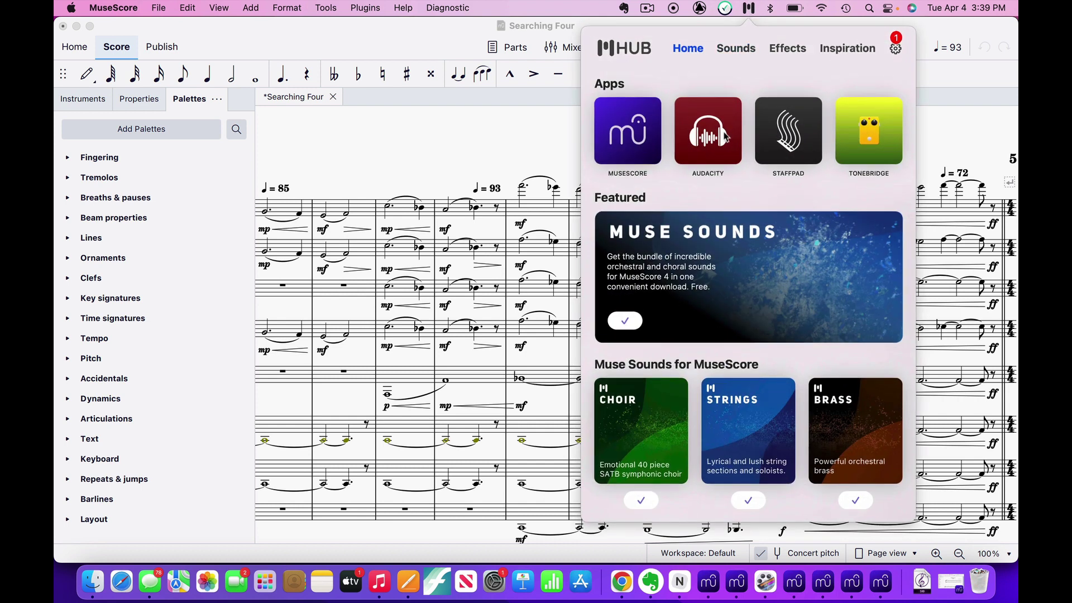
pyautogui.click(724, 137)
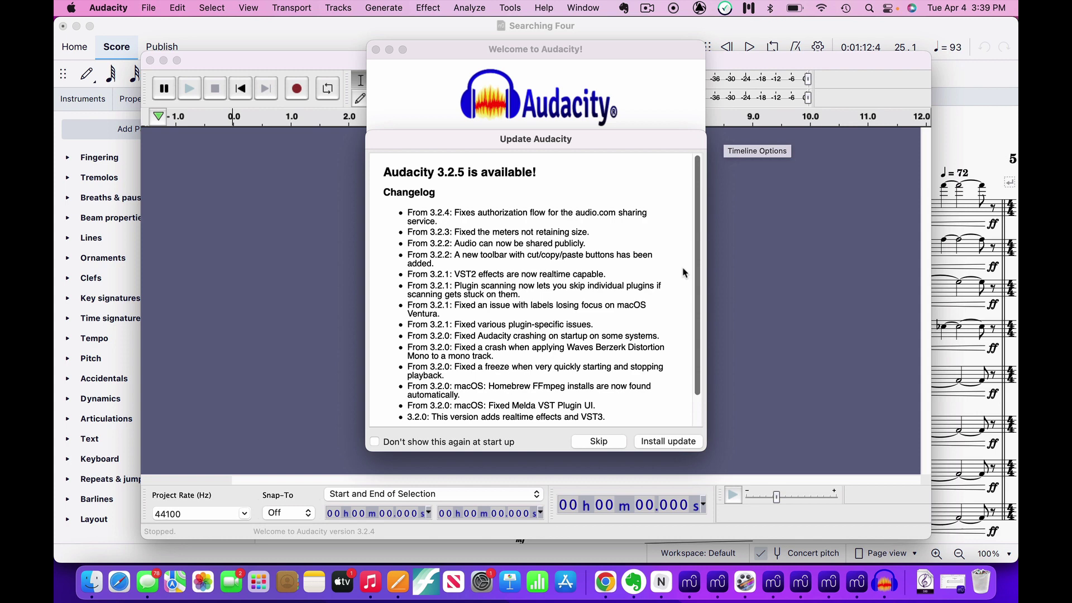
pyautogui.click(670, 441)
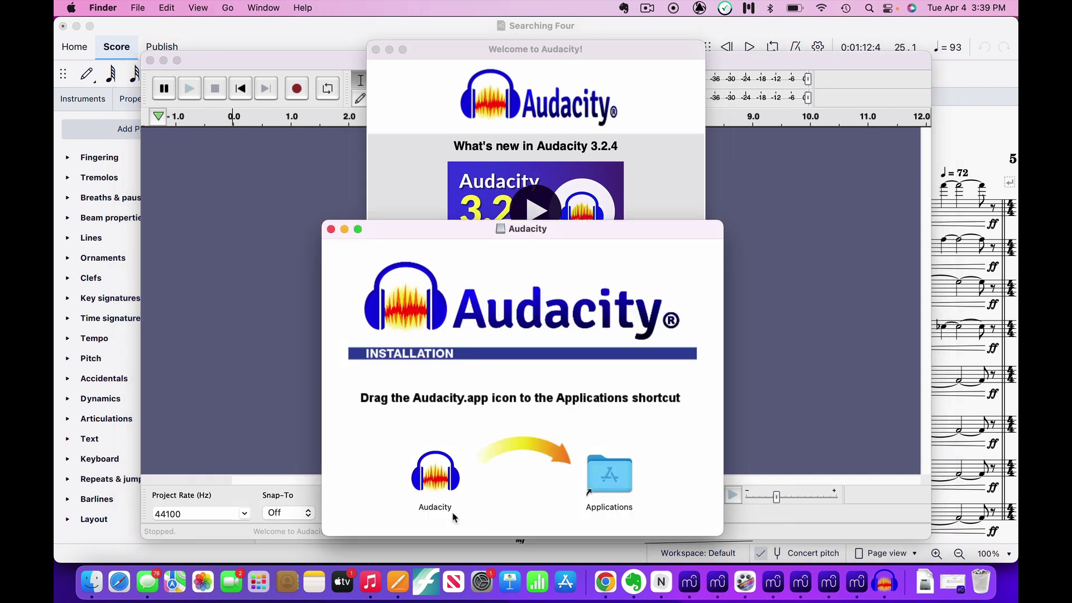
# Preview the new Audacity.app, then drag it into Applications, replacing the older version
pyautogui.click(425, 475)
pyautogui.press('space')
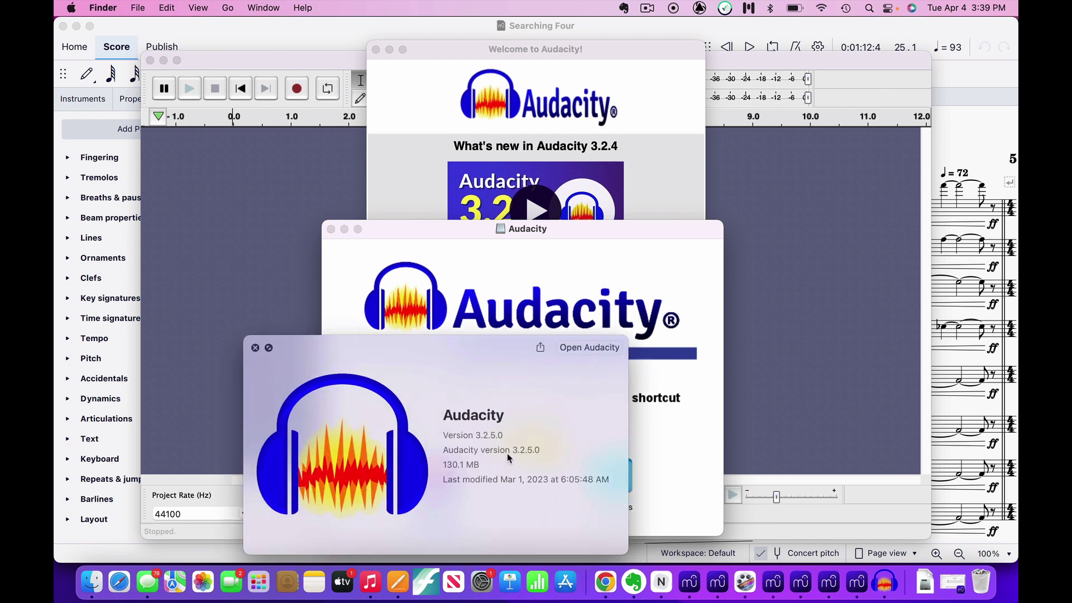
pyautogui.click(255, 348)
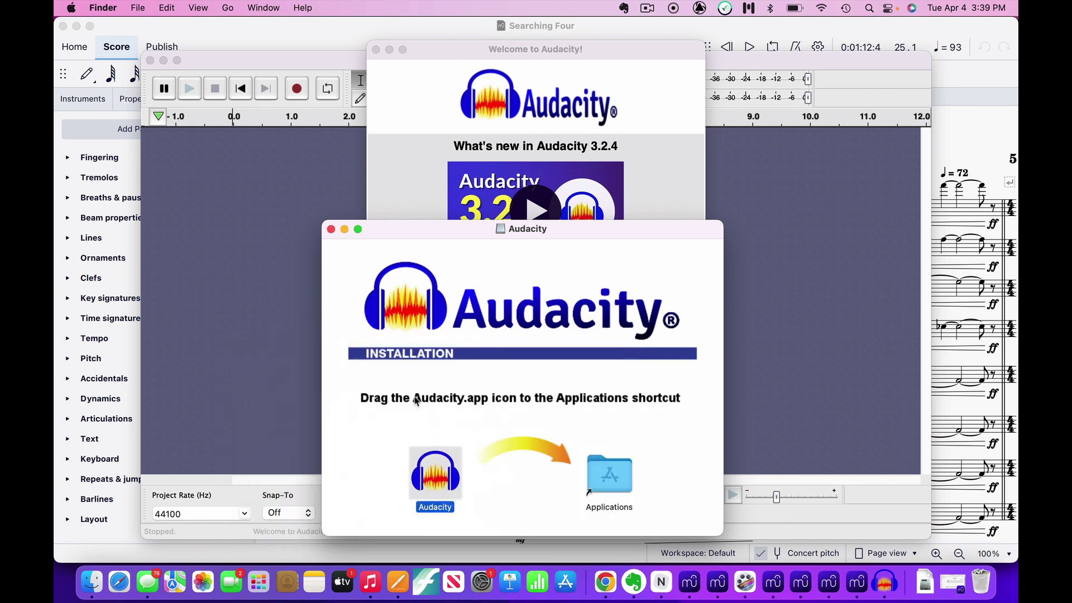
pyautogui.moveTo(430, 480); pyautogui.dragTo(604, 481)
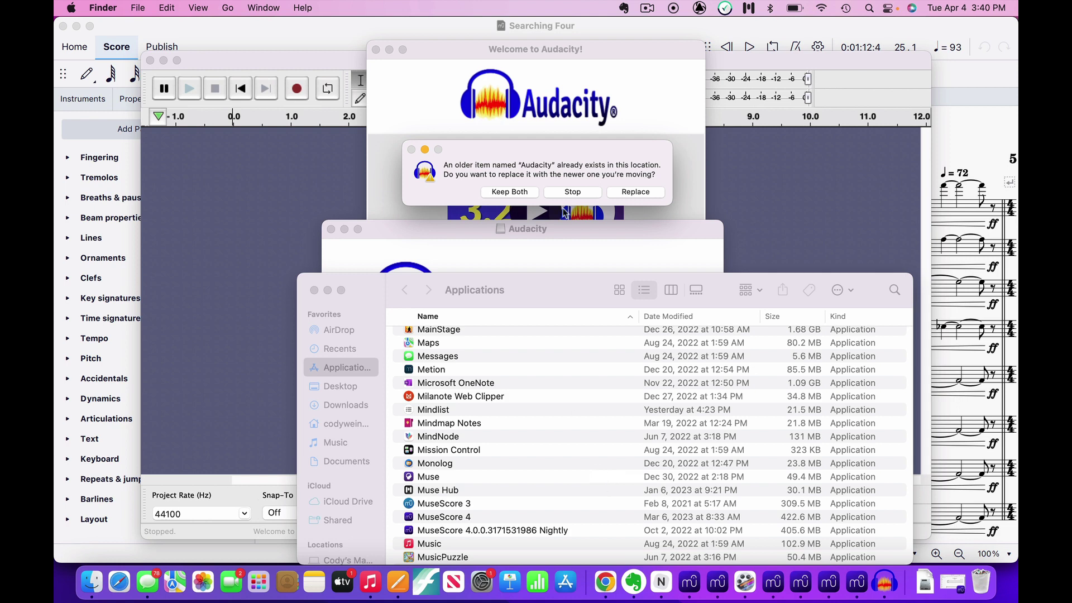
pyautogui.click(641, 195)
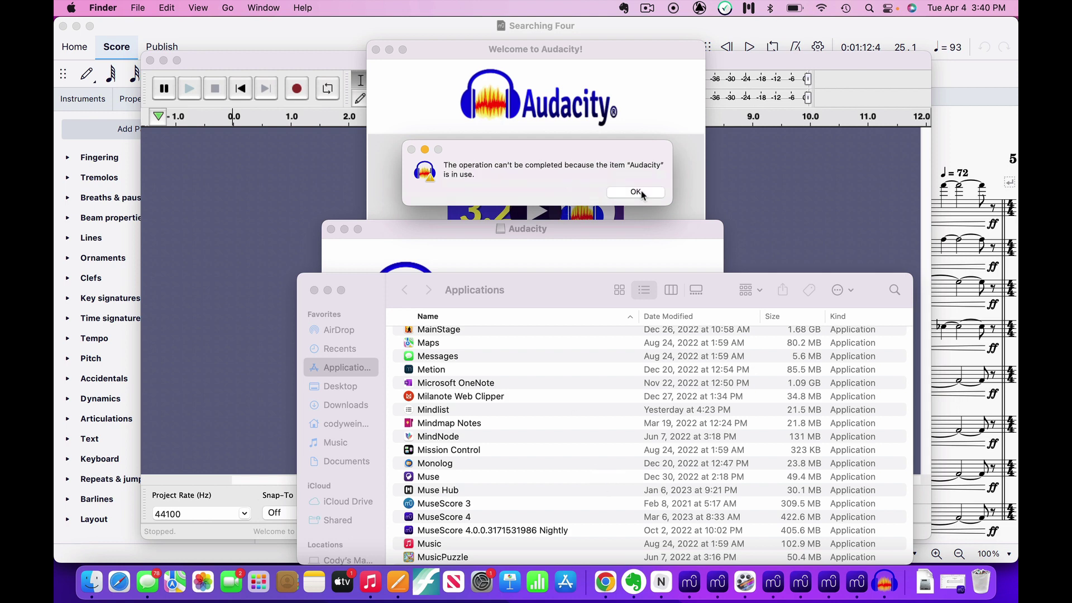
# Dismiss the item-in-use error and close Audacity's welcome and main windows
pyautogui.click(641, 193)
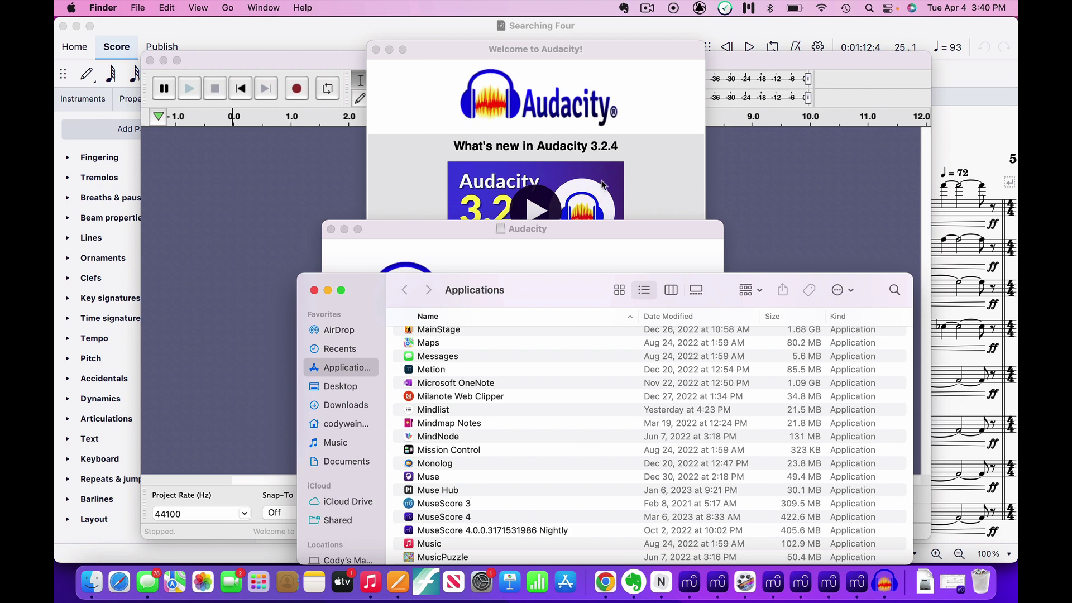
pyautogui.click(376, 51)
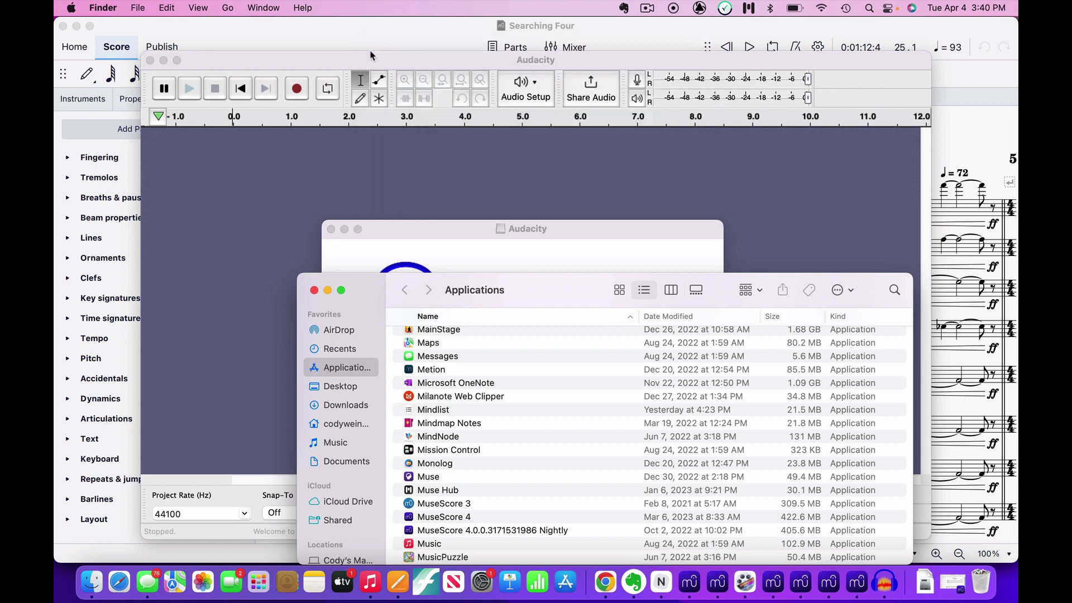
pyautogui.click(150, 61)
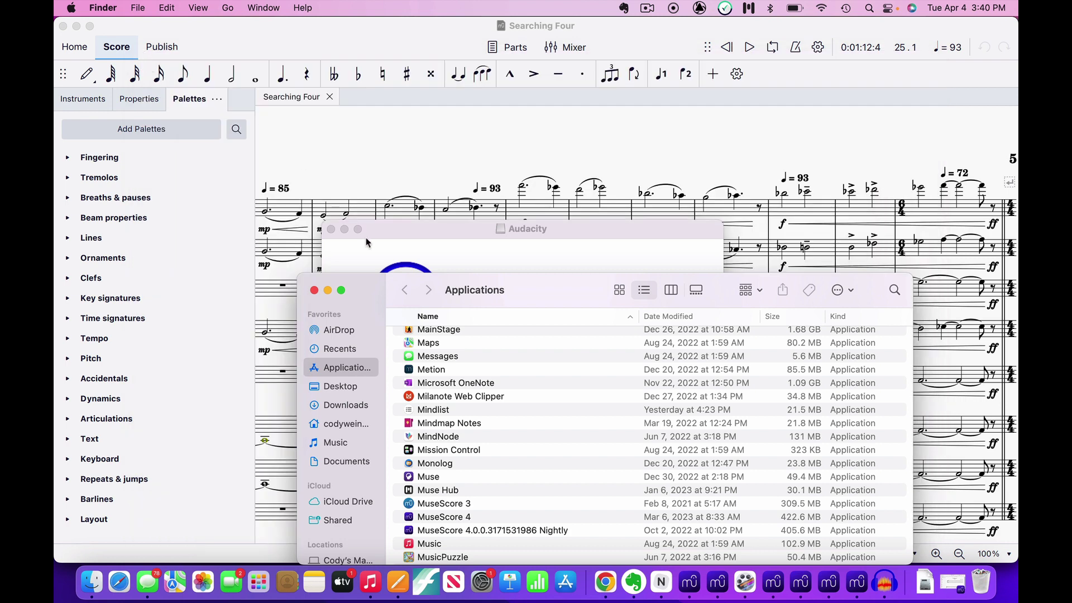
# Open StaffPad's apps.apple.com preview page in Chrome from the Muse Hub tile
pyautogui.click(753, 9)
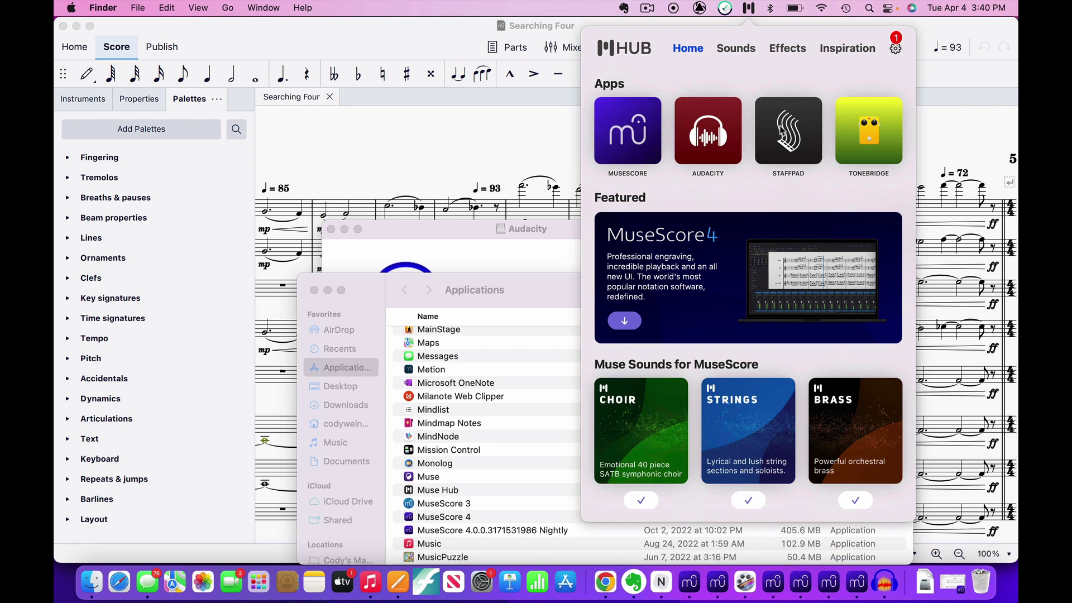
pyautogui.click(781, 130)
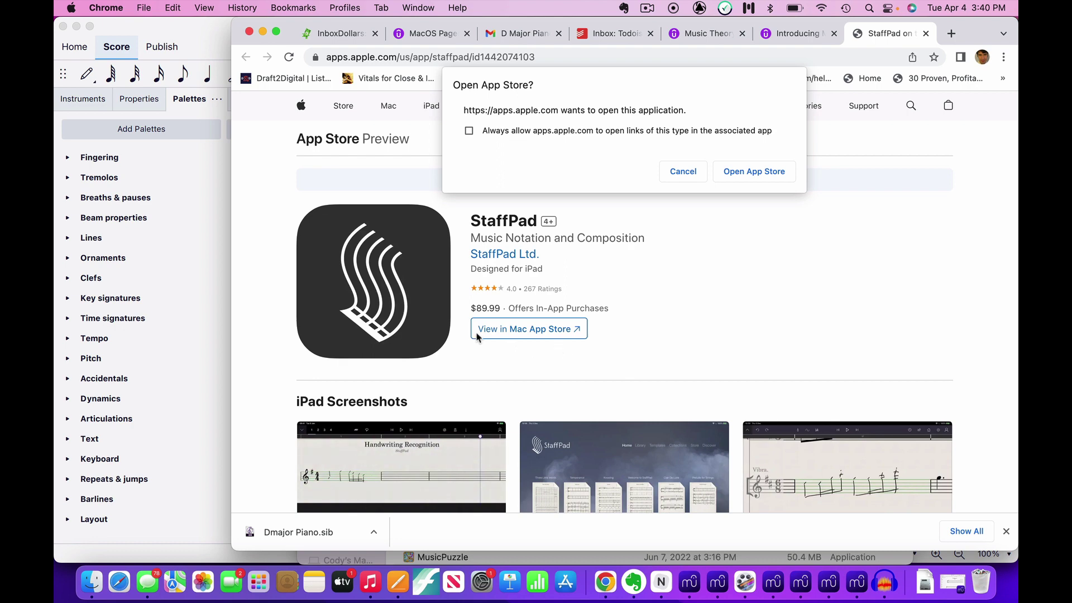
# Open StaffPad's listing in App Store and scroll through its description and Ratings & Reviews
pyautogui.click(751, 173)
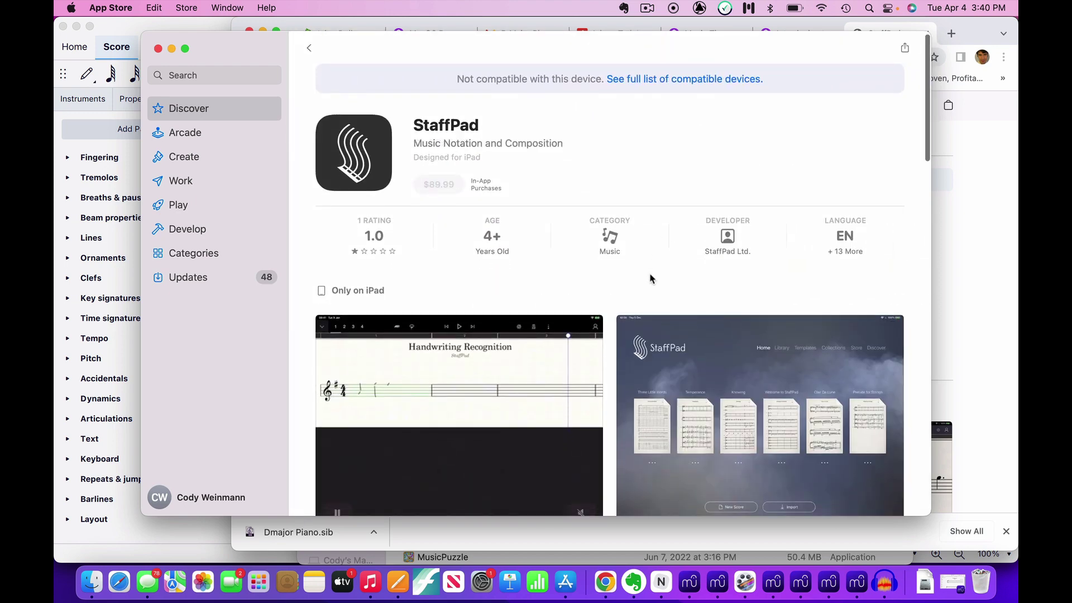
pyautogui.scroll(-5, 650, 278)
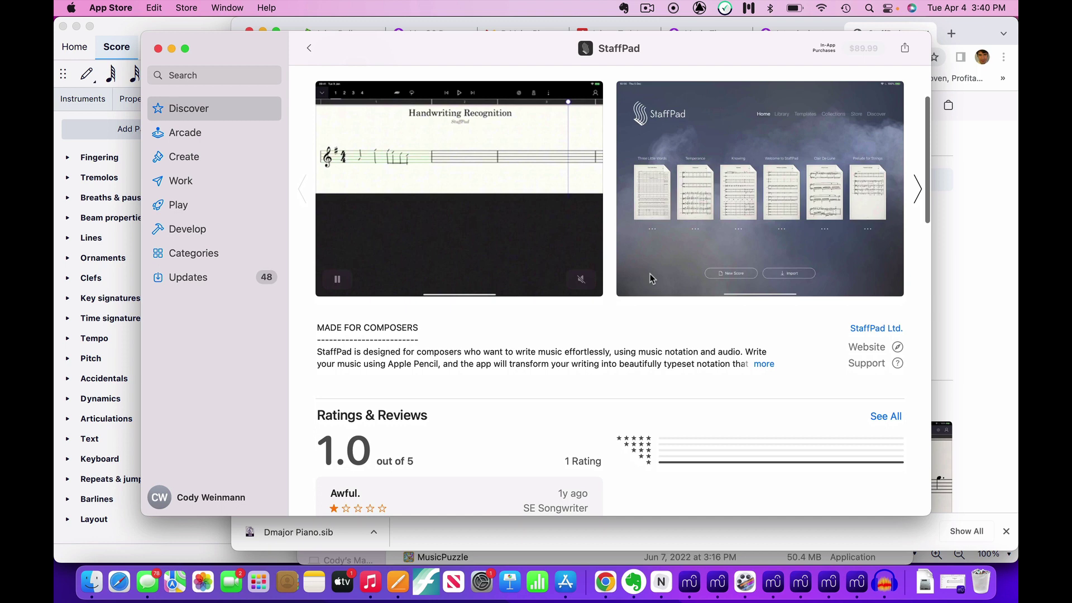
pyautogui.scroll(-3, 649, 278)
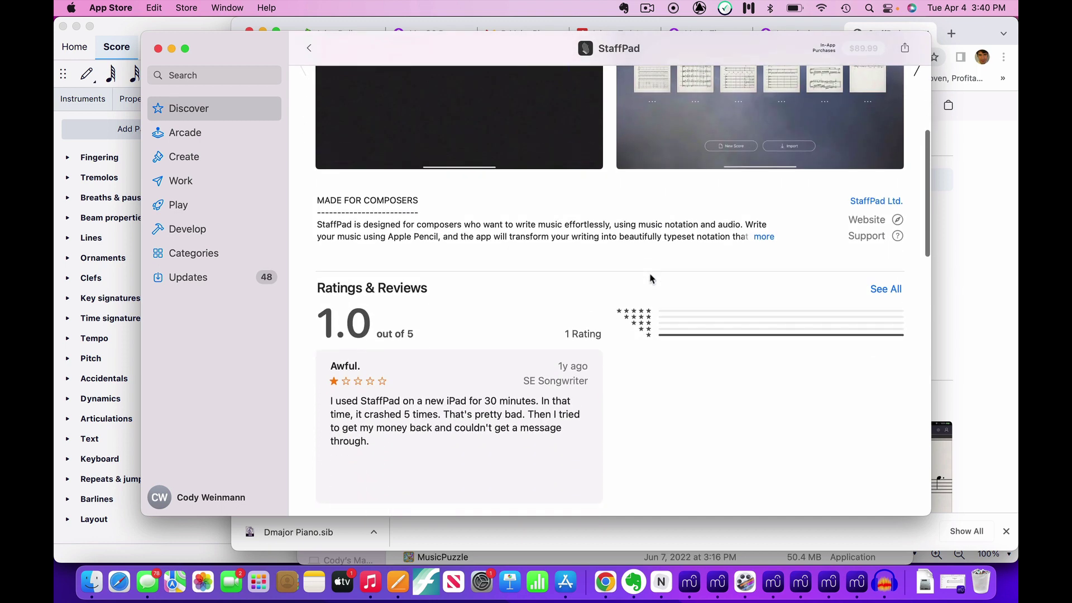
pyautogui.scroll(5, 650, 276)
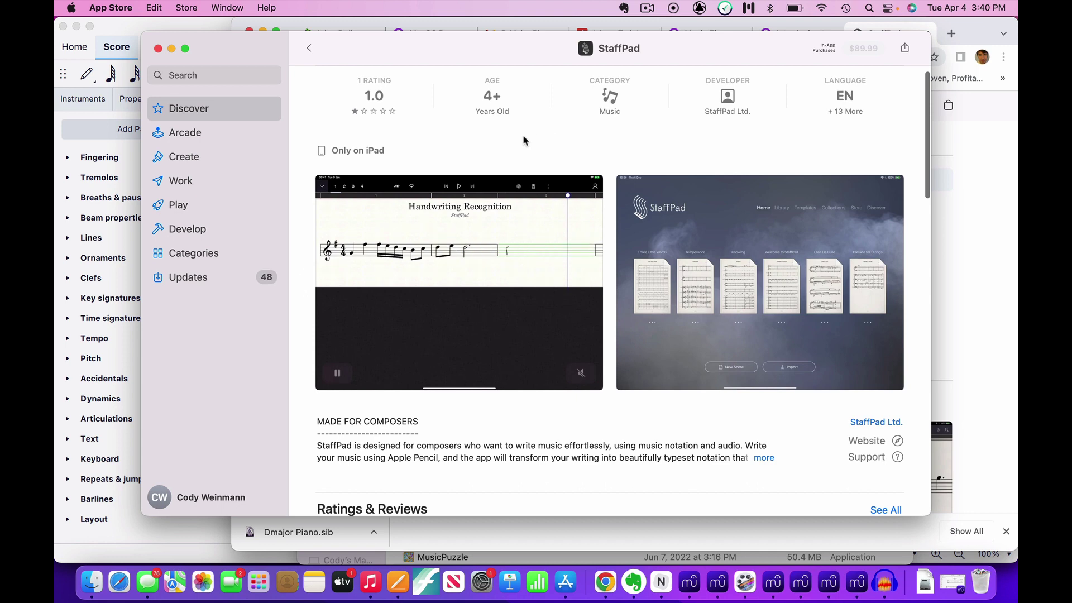
pyautogui.scroll(3, 524, 139)
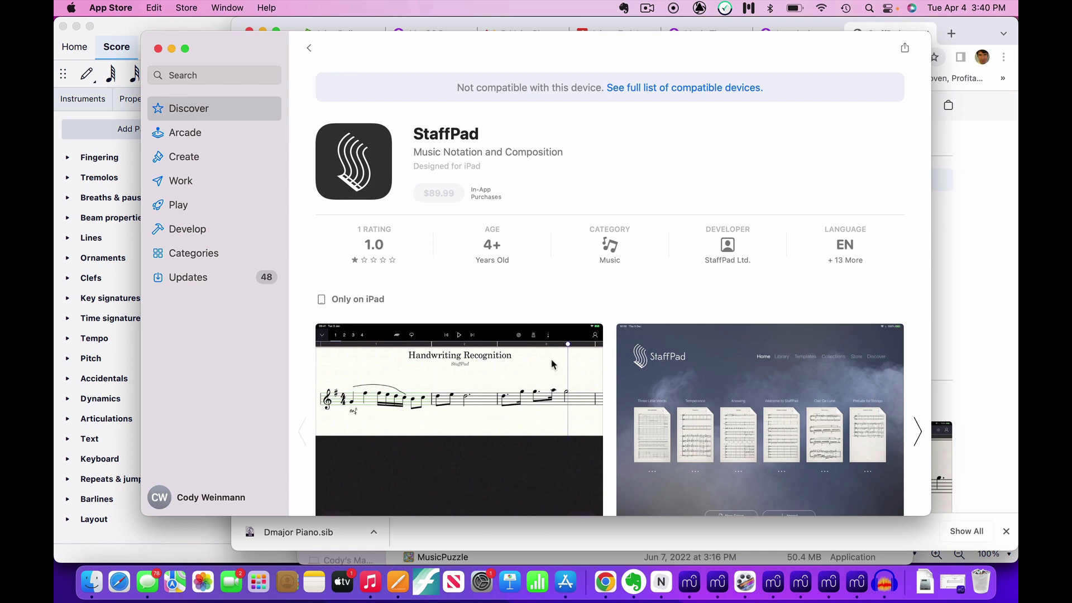
pyautogui.scroll(-2, 552, 364)
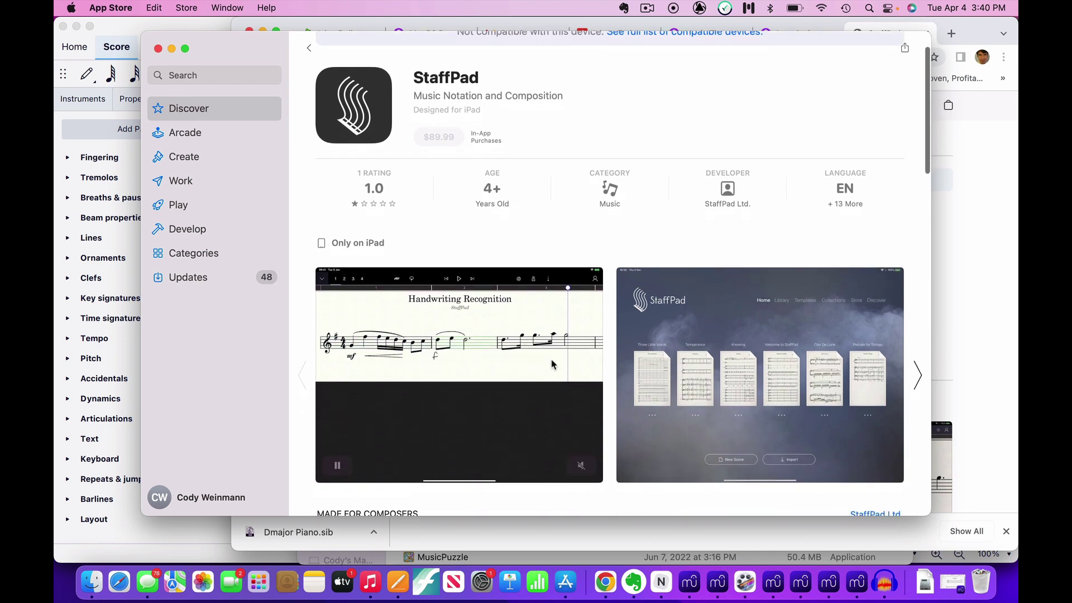
pyautogui.scroll(2, 552, 364)
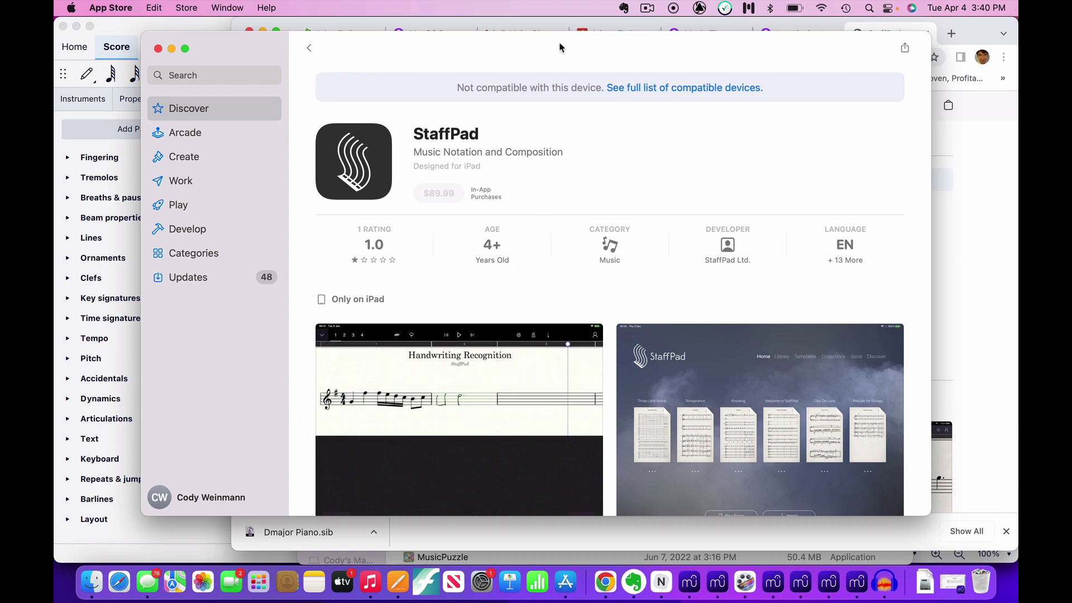
# Close the App Store StaffPad window and Chrome tab, returning to the MuseScore Untitled score
pyautogui.click(159, 48)
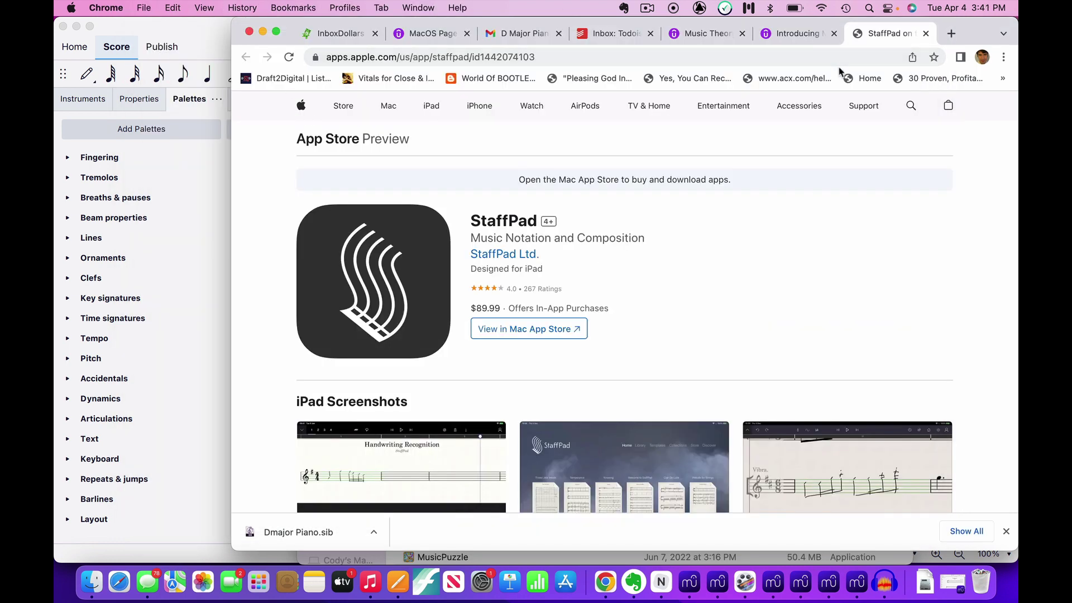
pyautogui.click(925, 34)
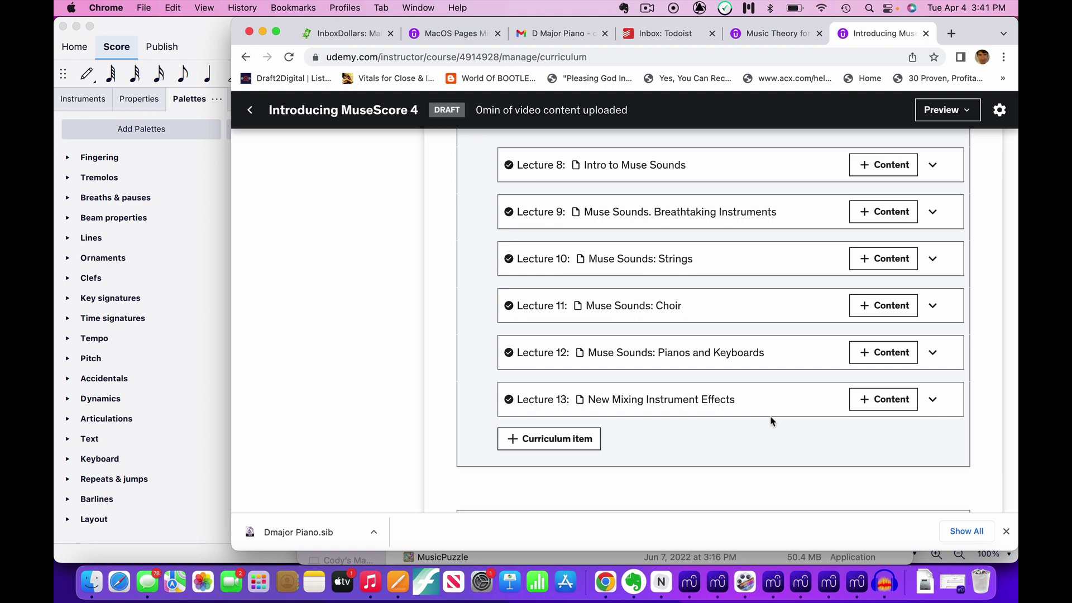
pyautogui.click(773, 582)
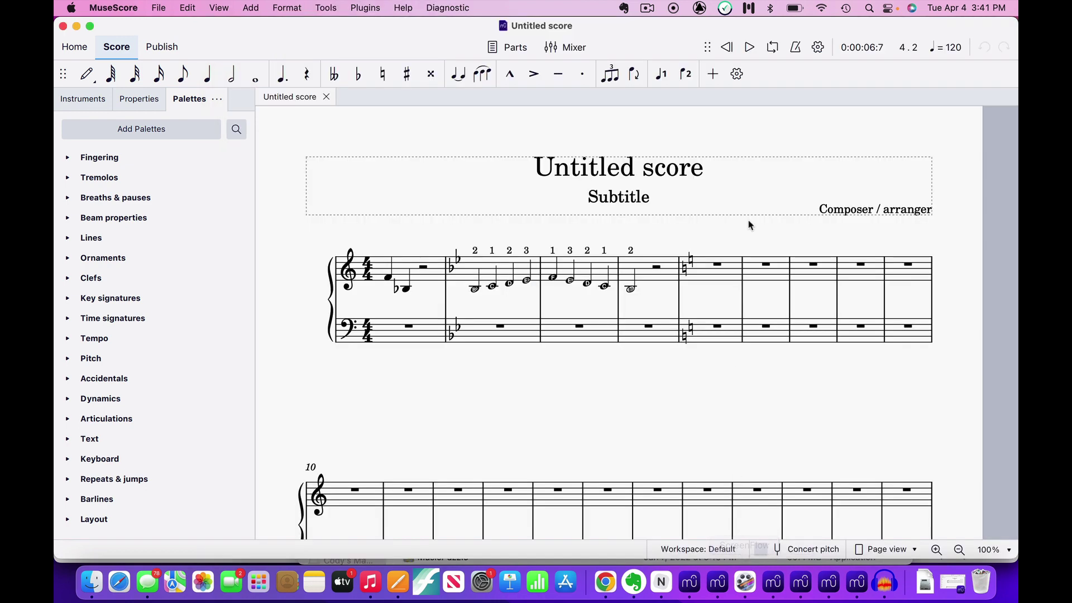
pyautogui.click(745, 10)
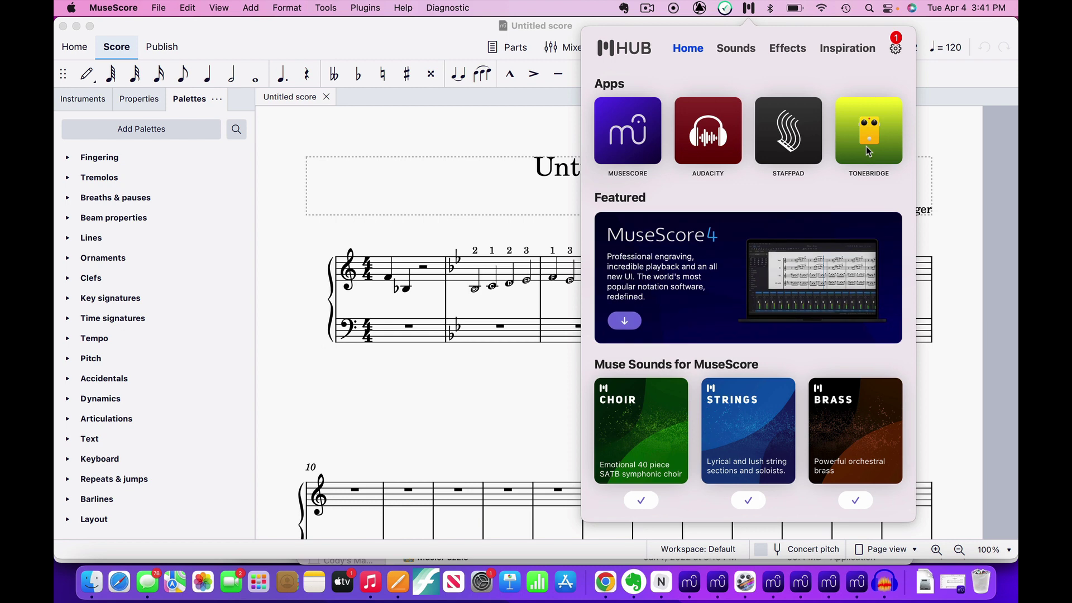
pyautogui.click(866, 146)
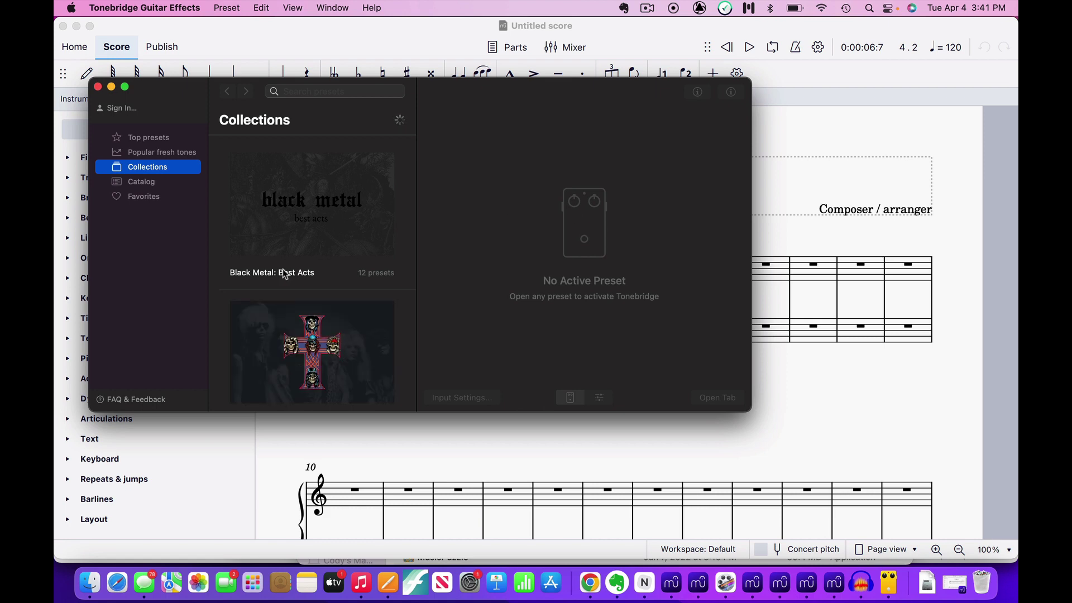
pyautogui.scroll(-3, 313, 272)
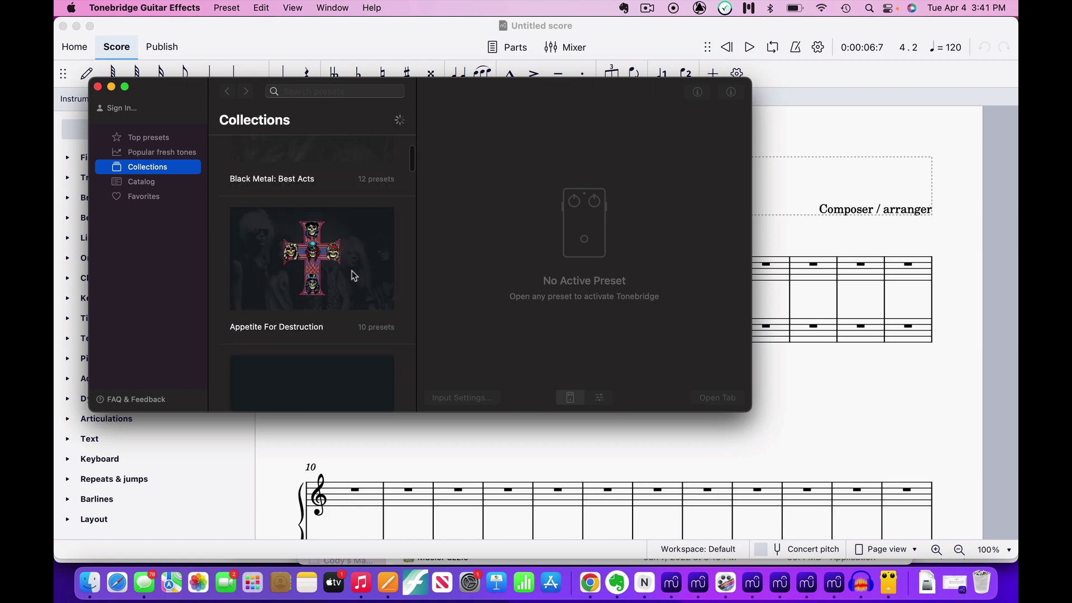
pyautogui.click(323, 286)
pyautogui.scroll(-1, 323, 286)
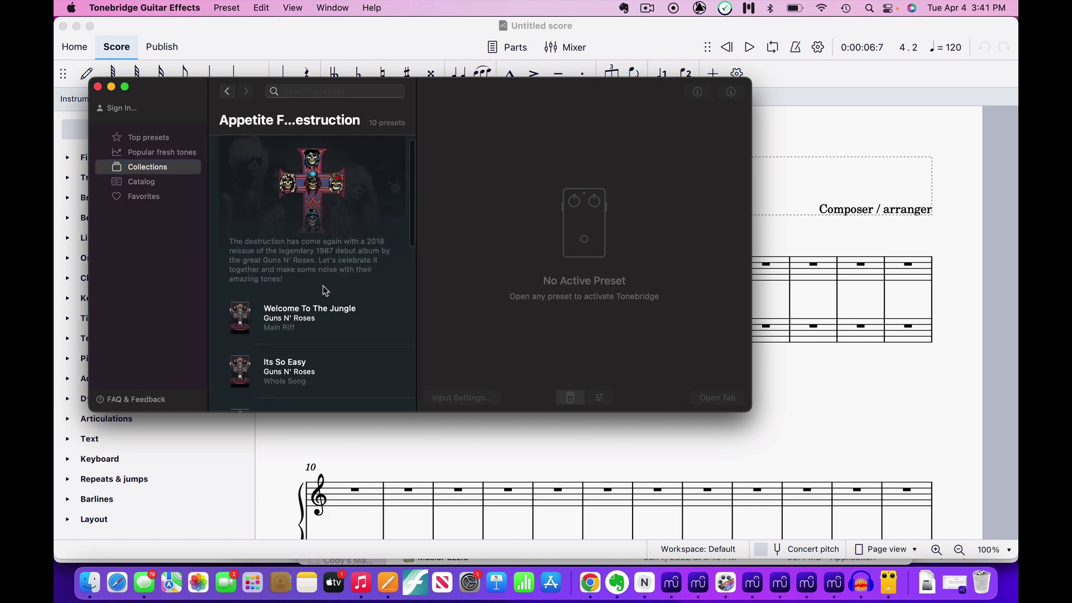
pyautogui.scroll(-2, 324, 289)
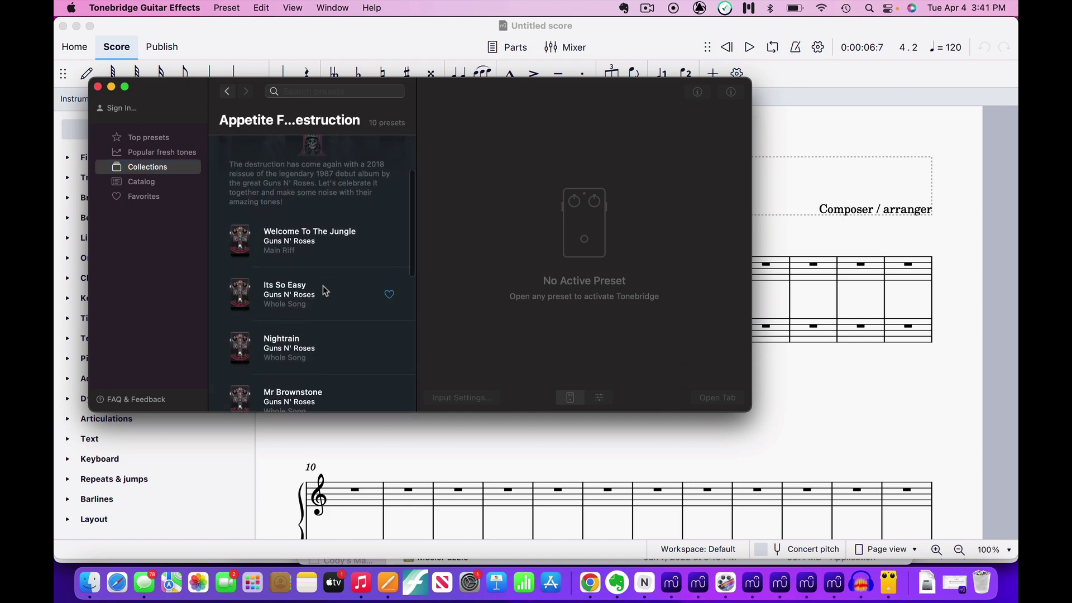
pyautogui.scroll(-1, 323, 289)
pyautogui.click(168, 139)
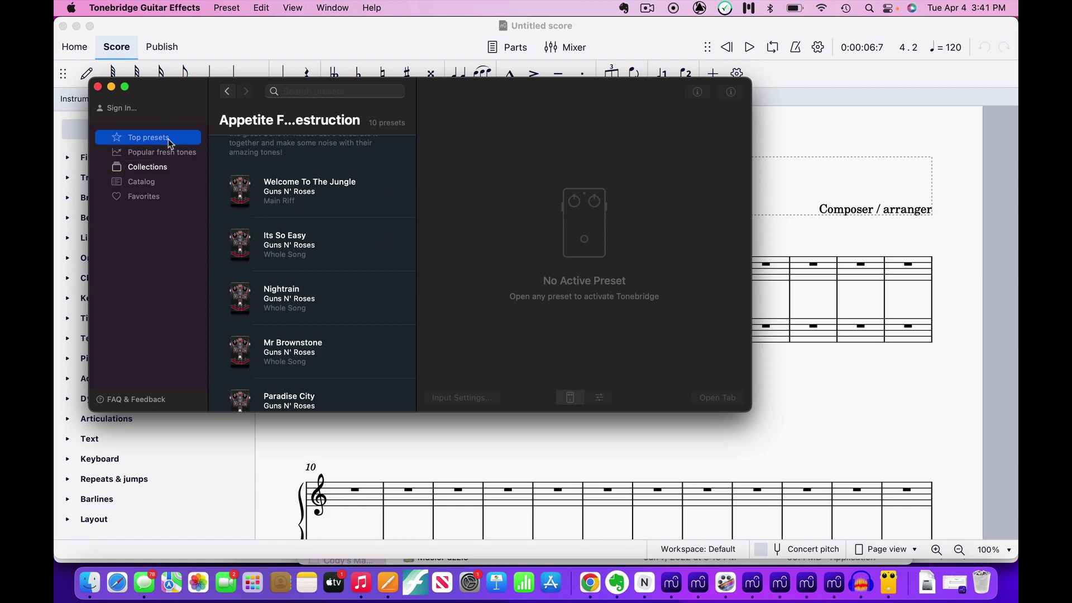
pyautogui.click(169, 152)
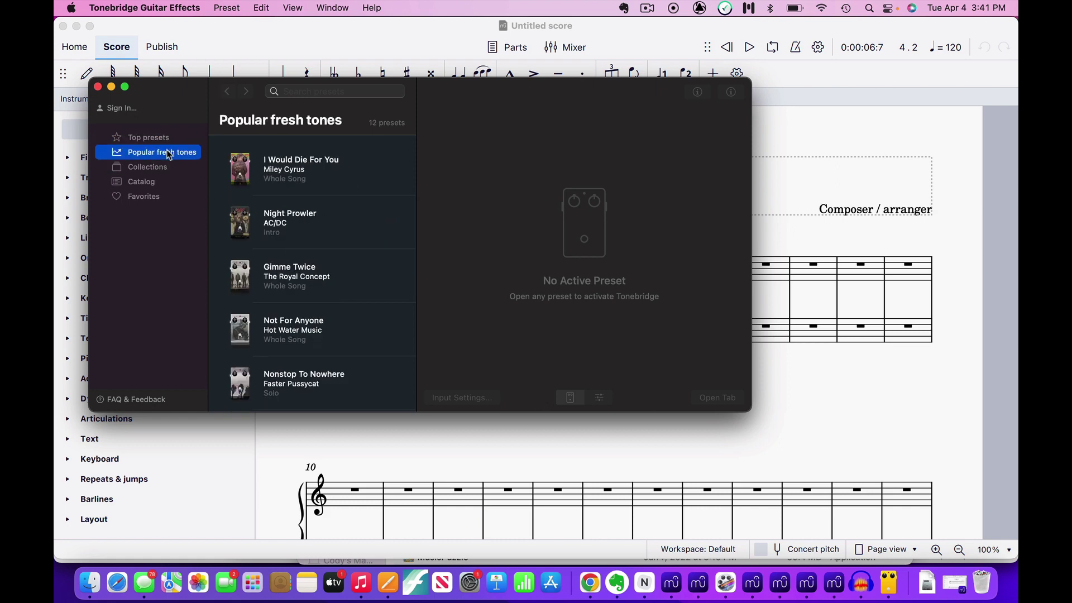
pyautogui.click(170, 167)
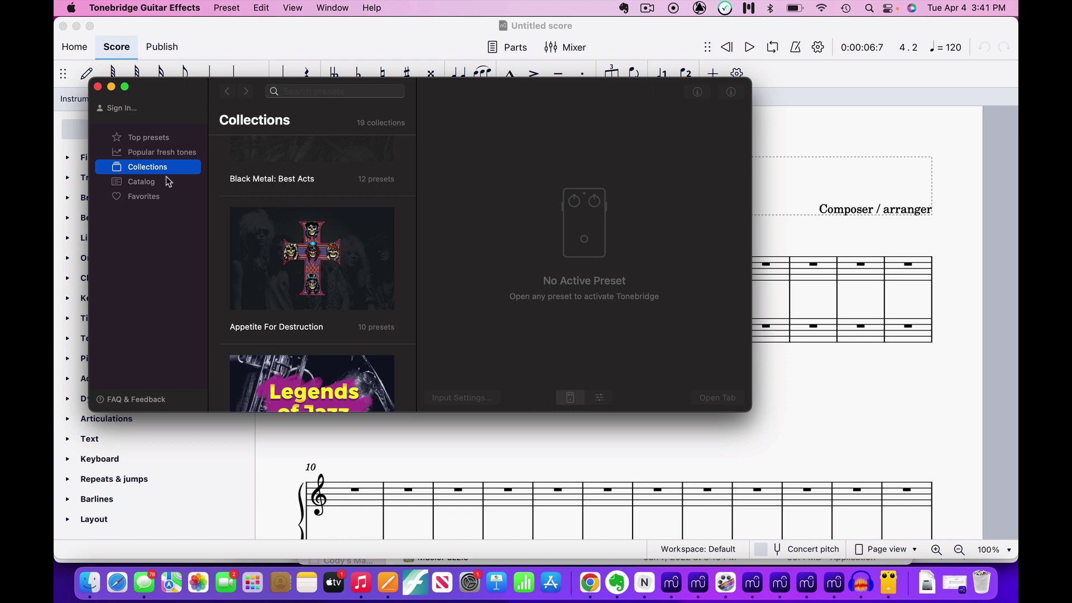
pyautogui.click(167, 180)
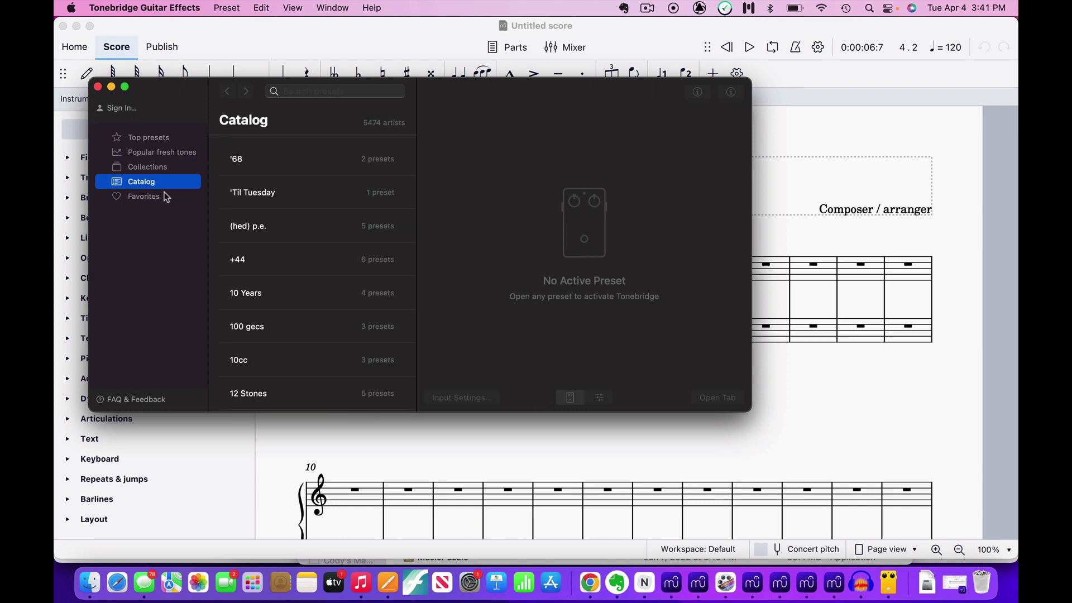
pyautogui.click(159, 197)
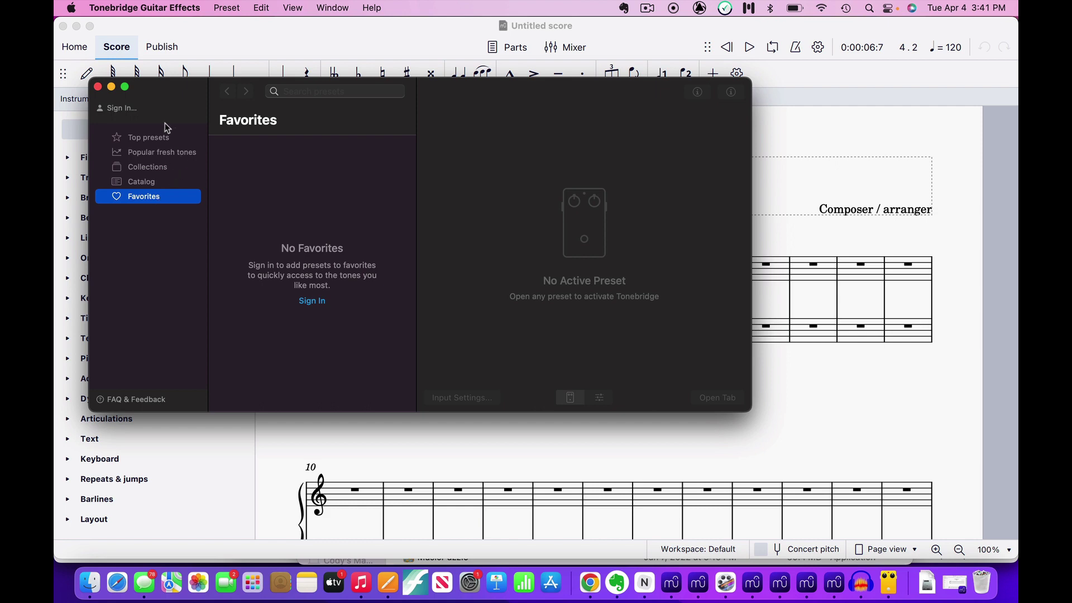
pyautogui.click(98, 87)
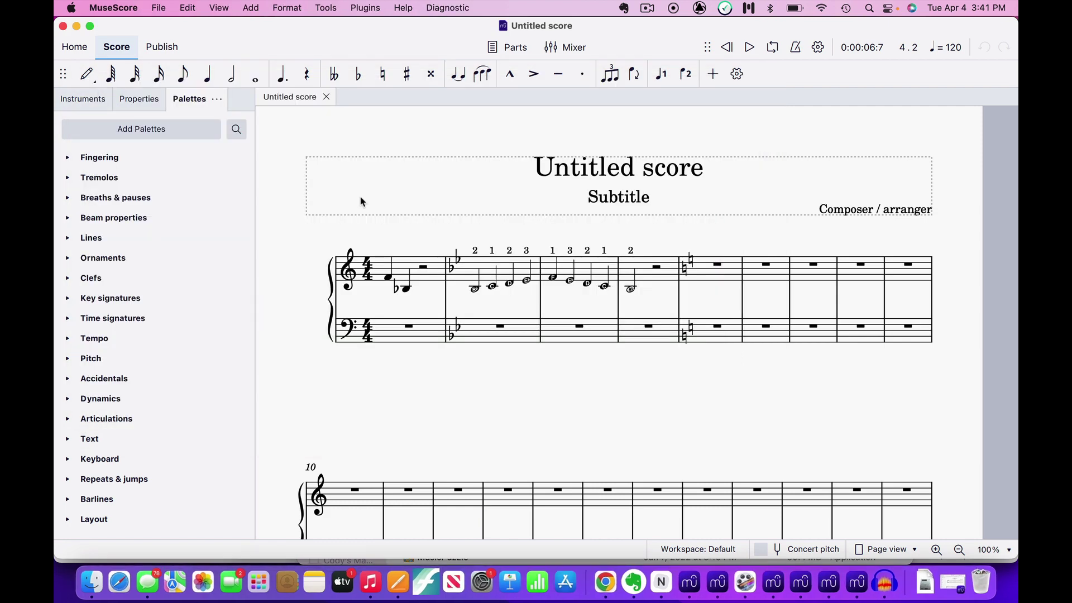
# Reopen Muse Hub from the menu bar to its Home page listing Choir, Strings and Brass
pyautogui.click(751, 8)
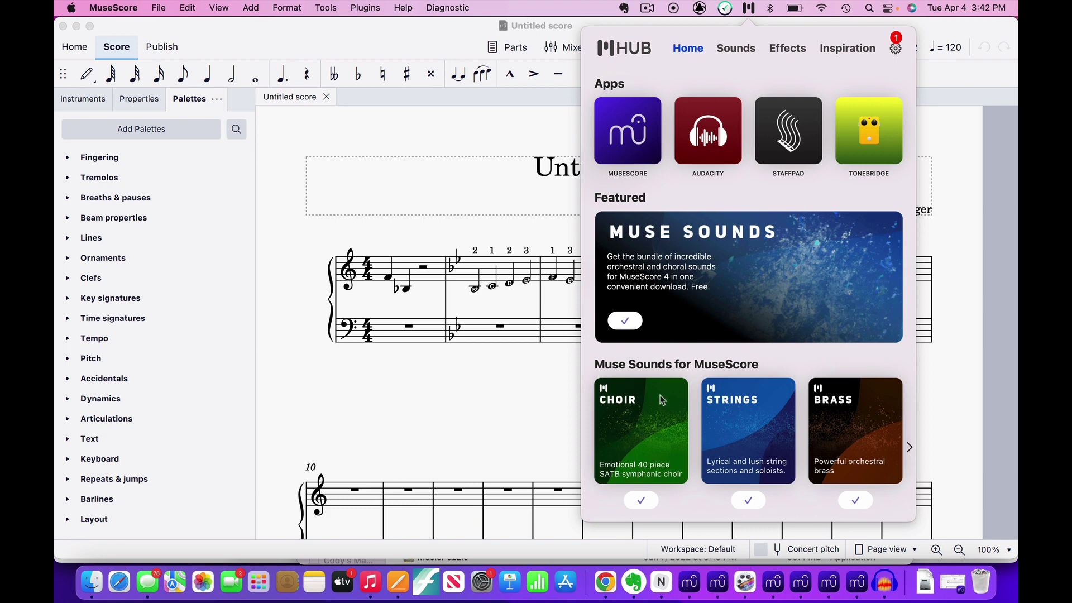
pyautogui.click(652, 422)
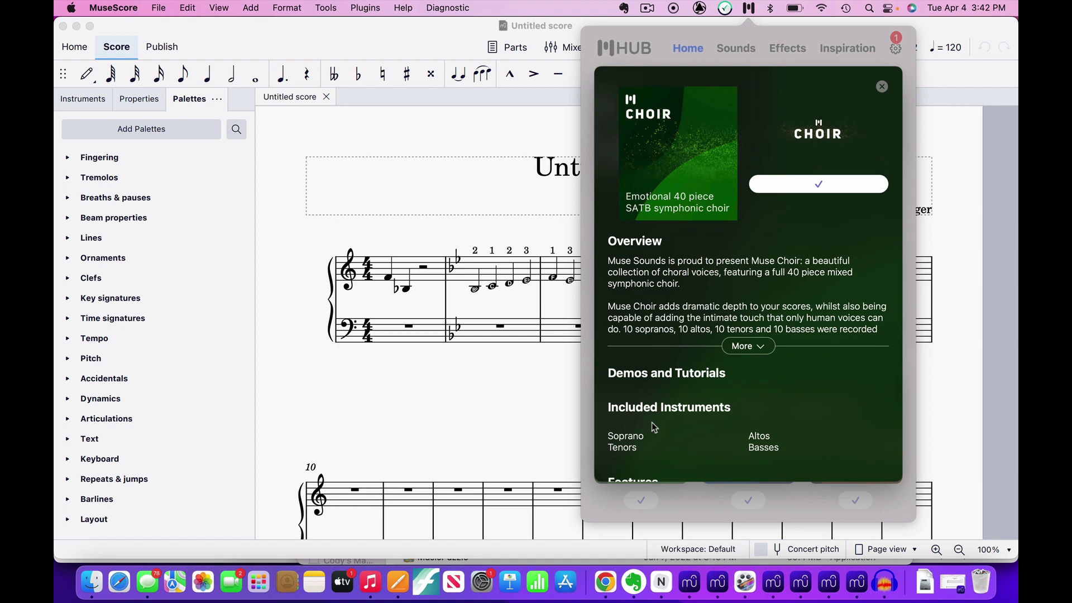
pyautogui.scroll(-5, 756, 405)
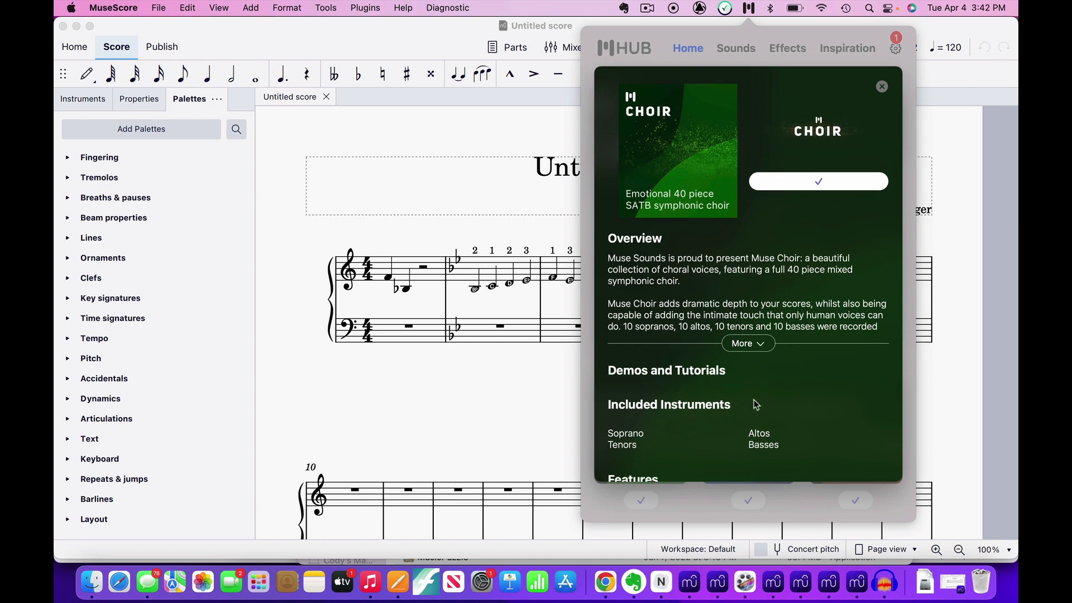
pyautogui.scroll(-2, 756, 405)
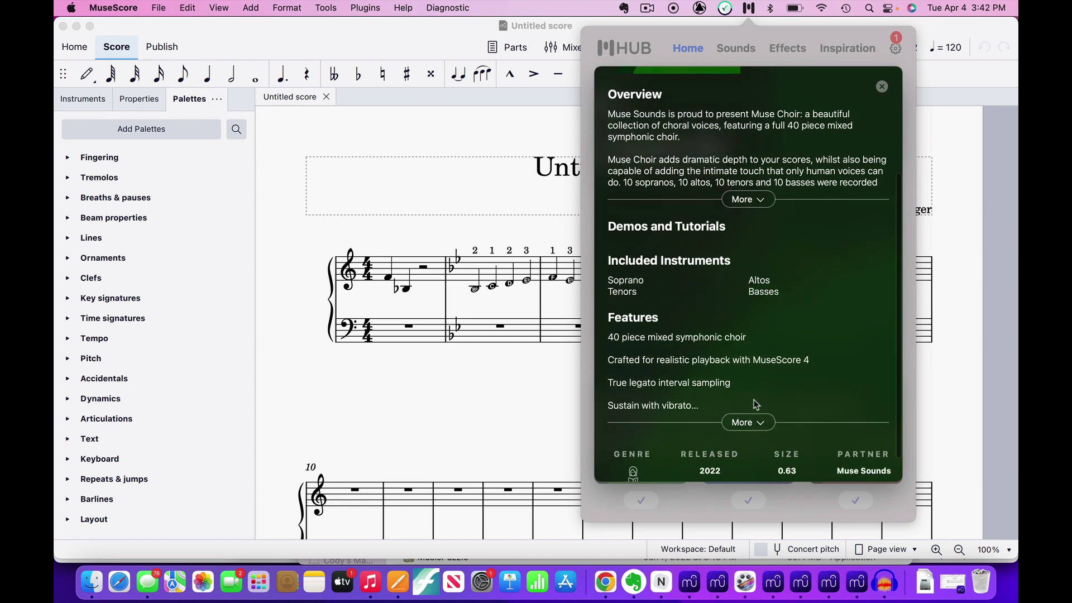
pyautogui.click(886, 87)
pyautogui.click(751, 431)
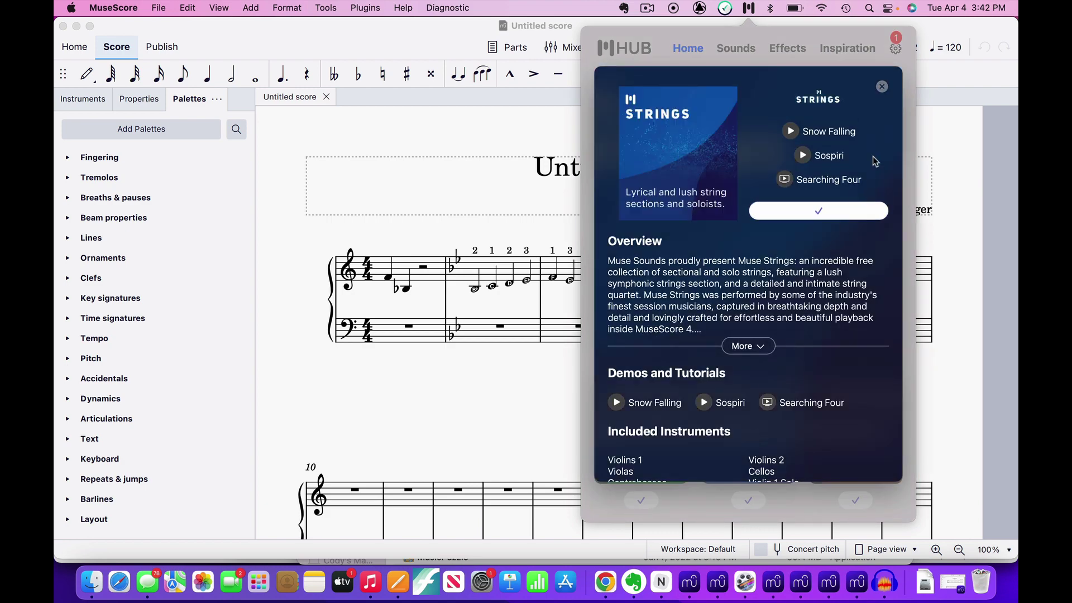
pyautogui.click(882, 88)
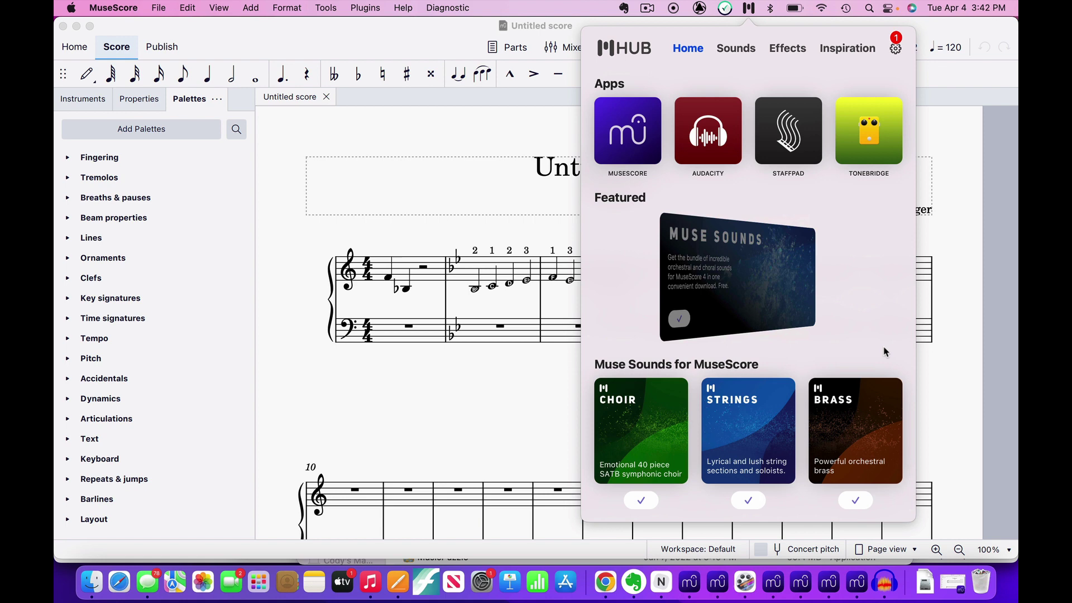
pyautogui.click(874, 445)
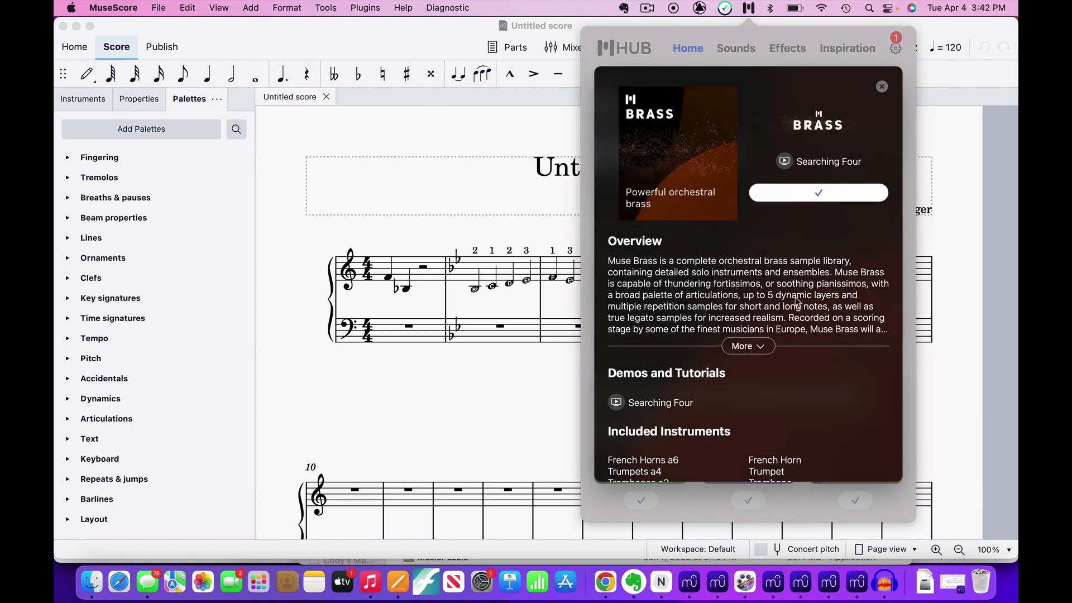
pyautogui.click(882, 87)
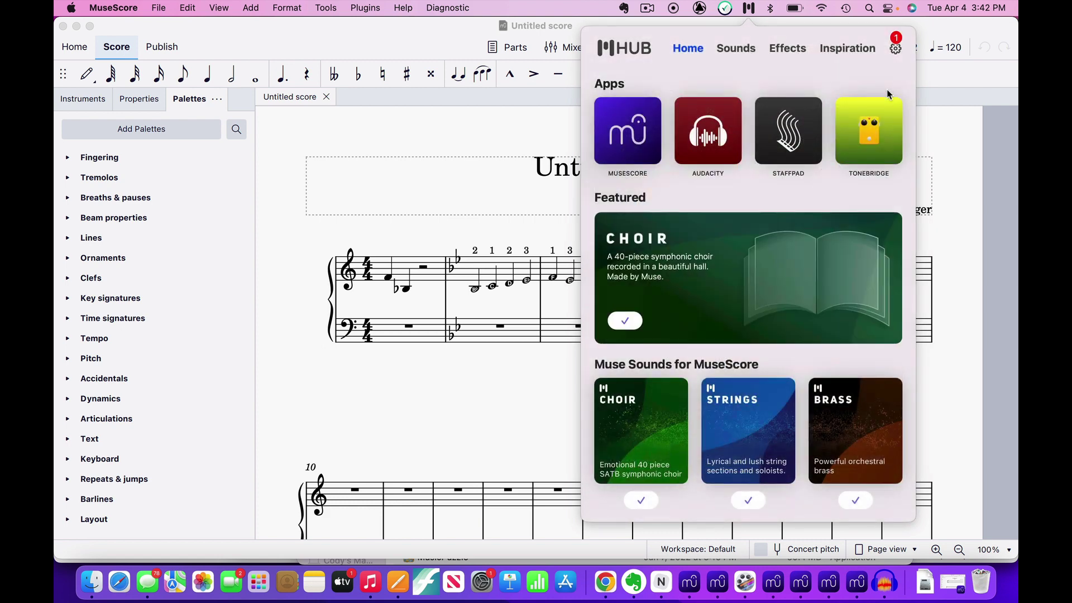